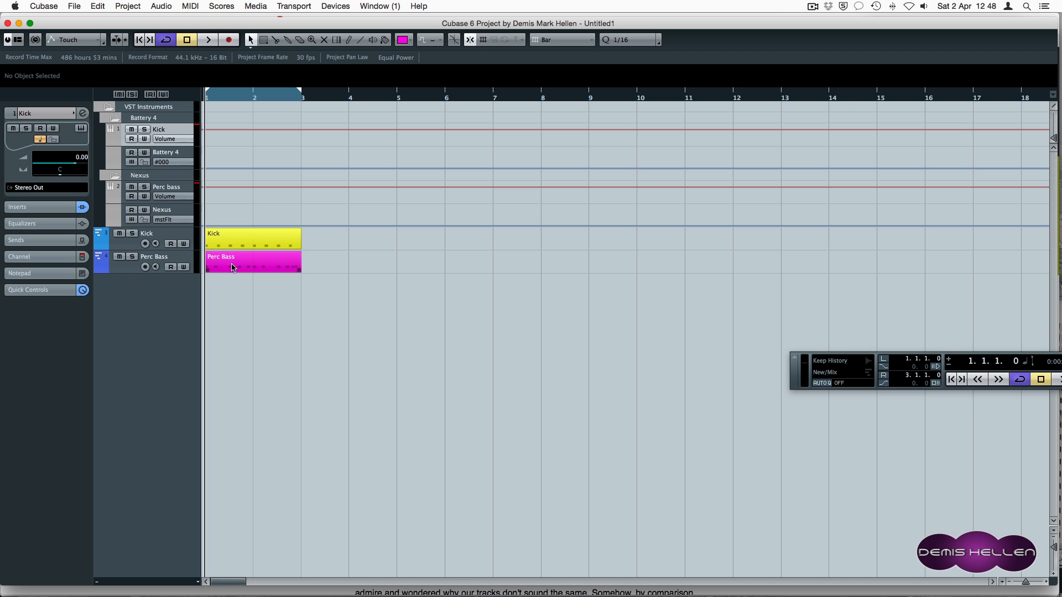
Play the Kick and Perc Bass parts, zooming out and back in, then stop and open the MixConsole.
{"action": "key", "text": "space"}
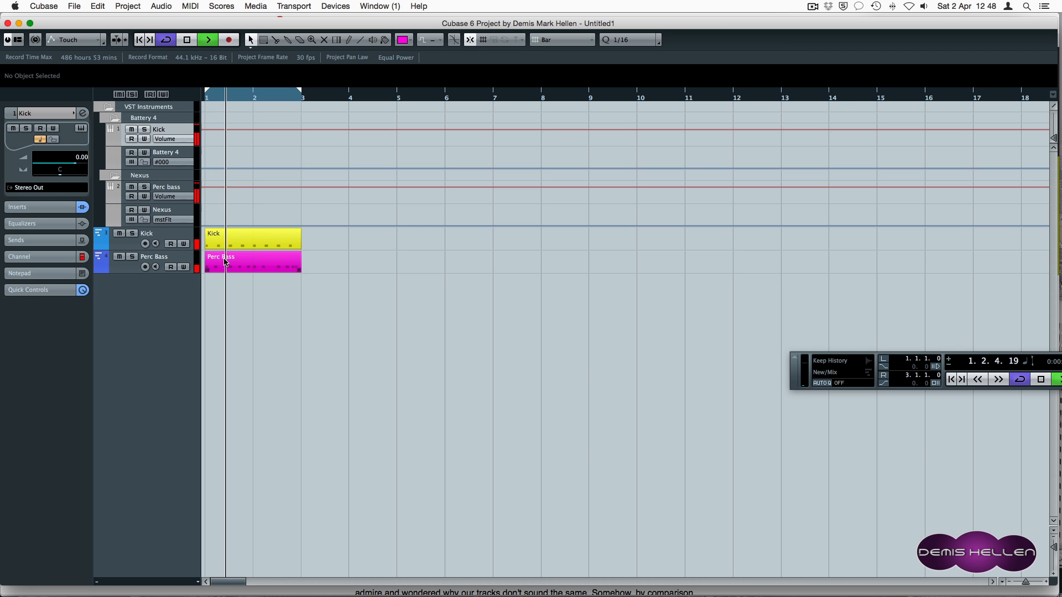
{"action": "key", "text": "g"}
{"action": "key", "text": "g"}
{"action": "key", "text": "g"}
{"action": "key", "text": "g"}
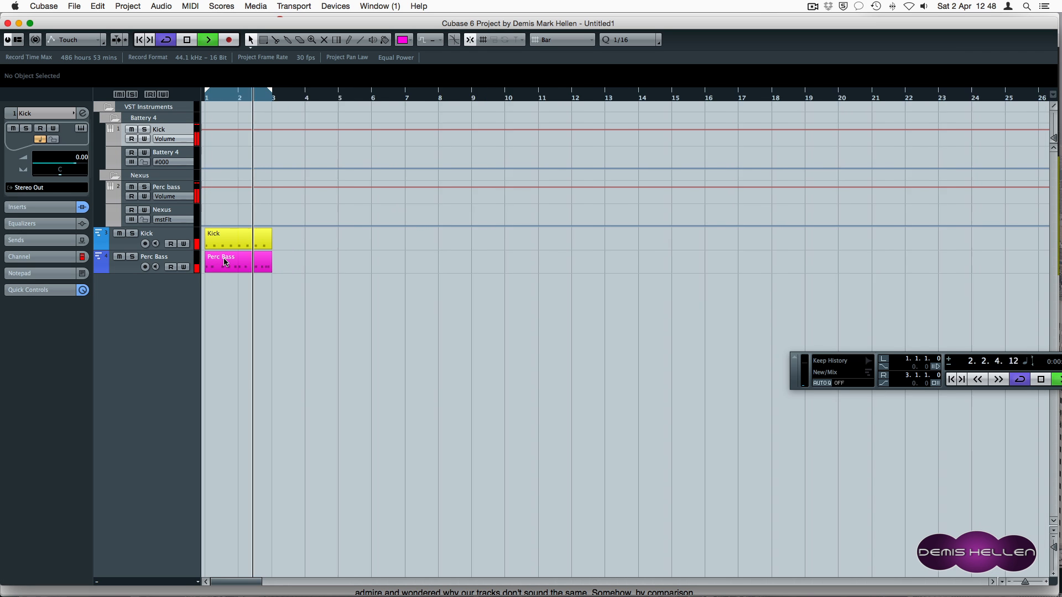
{"action": "key", "text": "h"}
{"action": "key", "text": "h"}
{"action": "key", "text": "h"}
{"action": "key", "text": "h"}
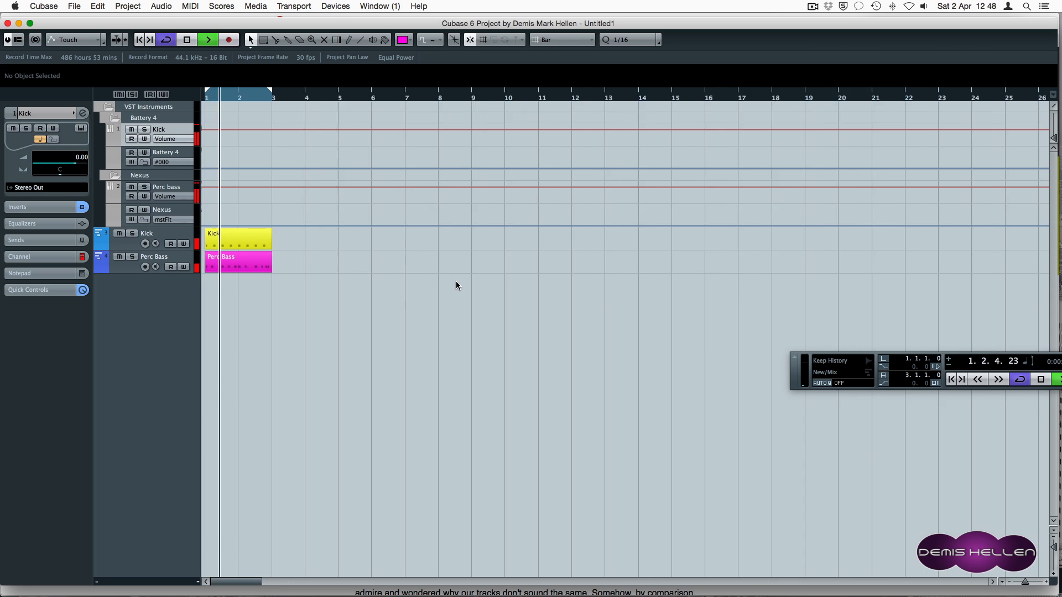
{"action": "key", "text": "space"}
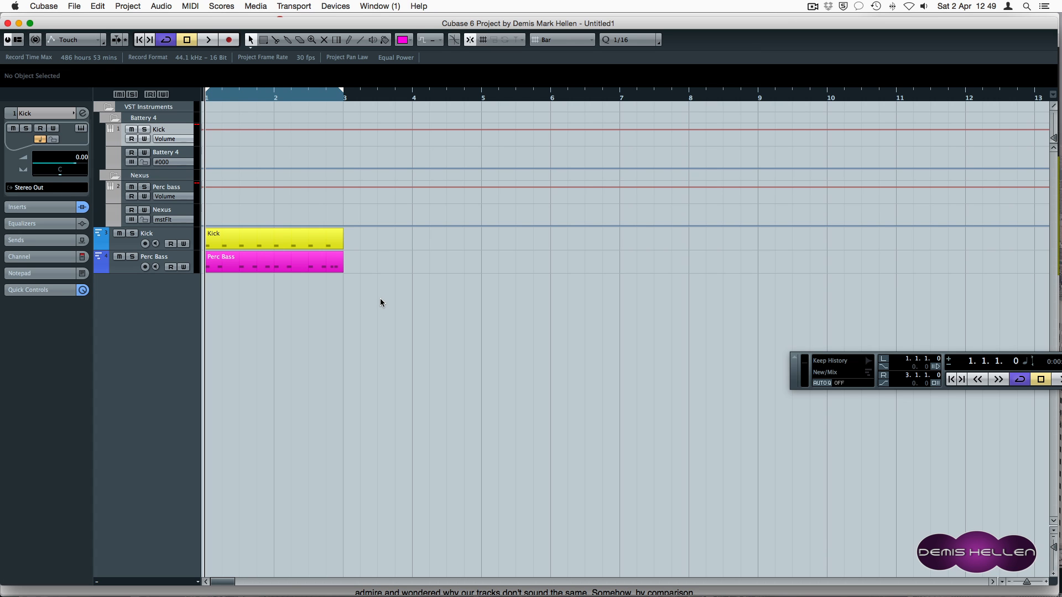
{"action": "key", "text": "F3"}
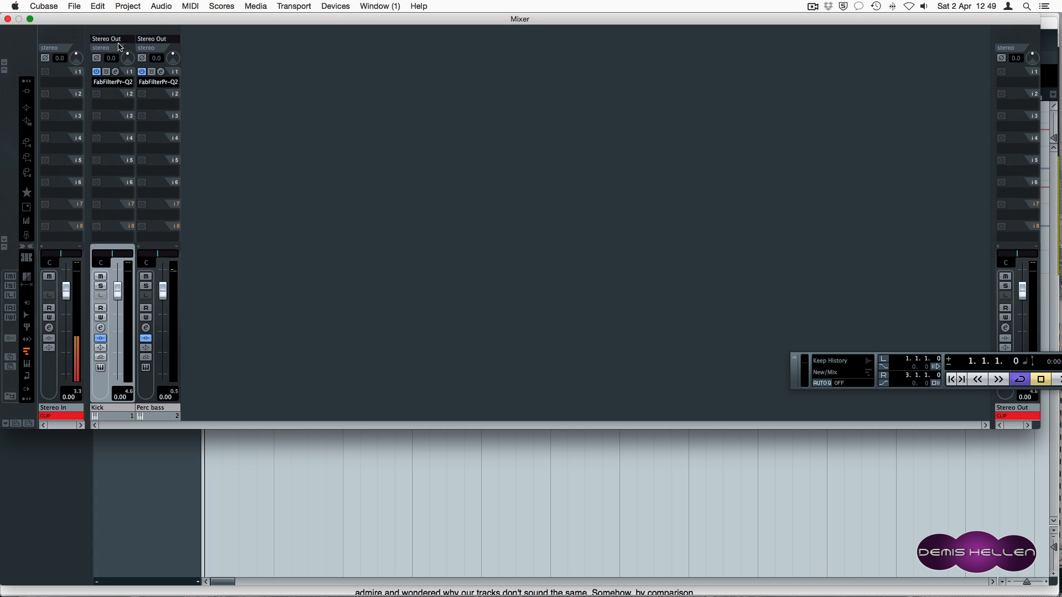
Open the insert-1 Pro-Q 2 editors for Kick and Perc bass and start playback.
{"action": "left_click", "coordinate": [116, 72]}
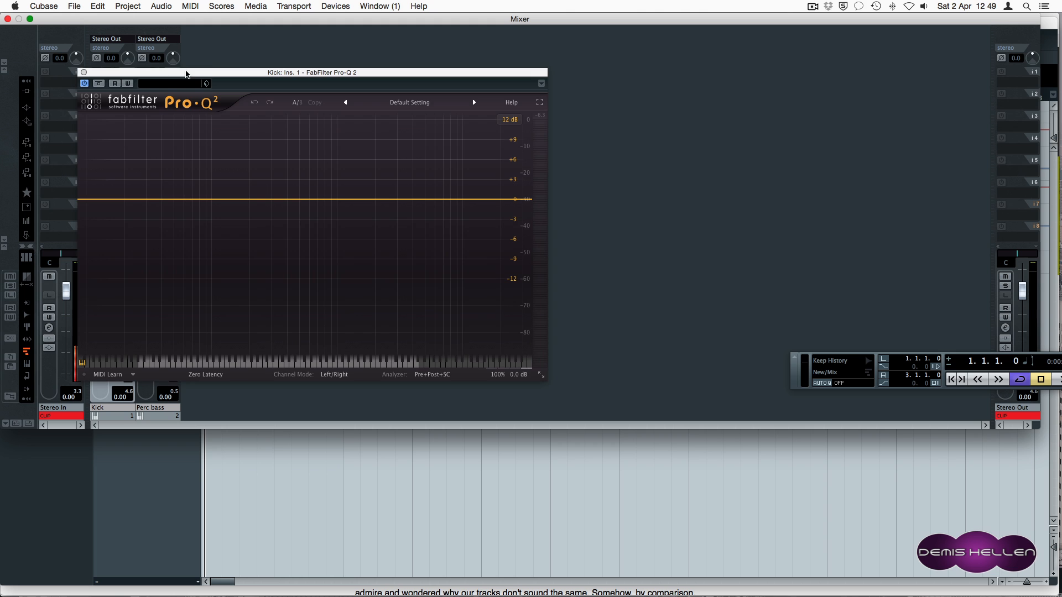
{"action": "left_click", "coordinate": [161, 72]}
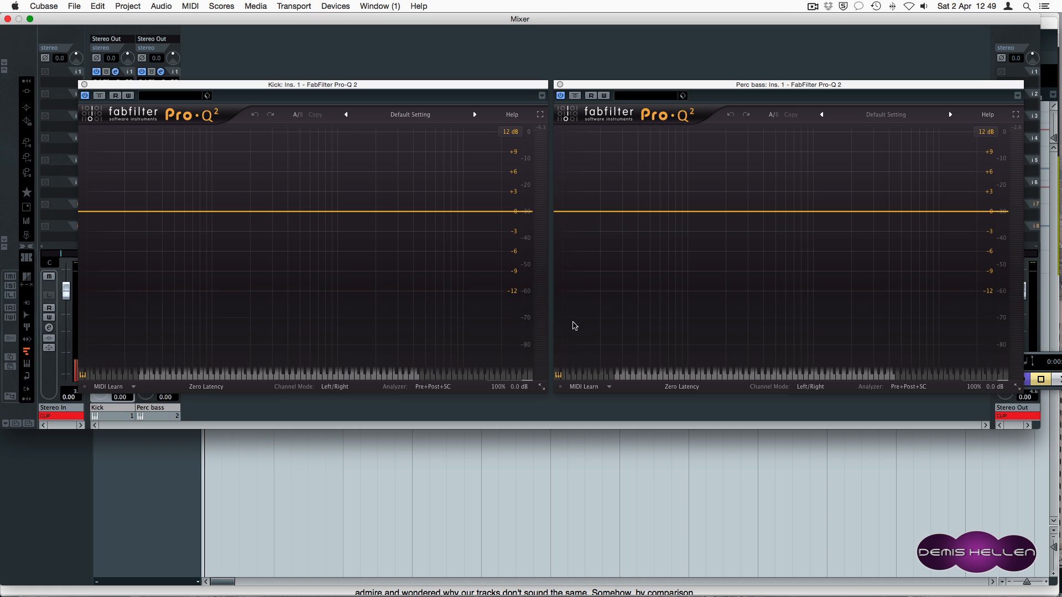
{"action": "key", "text": "space"}
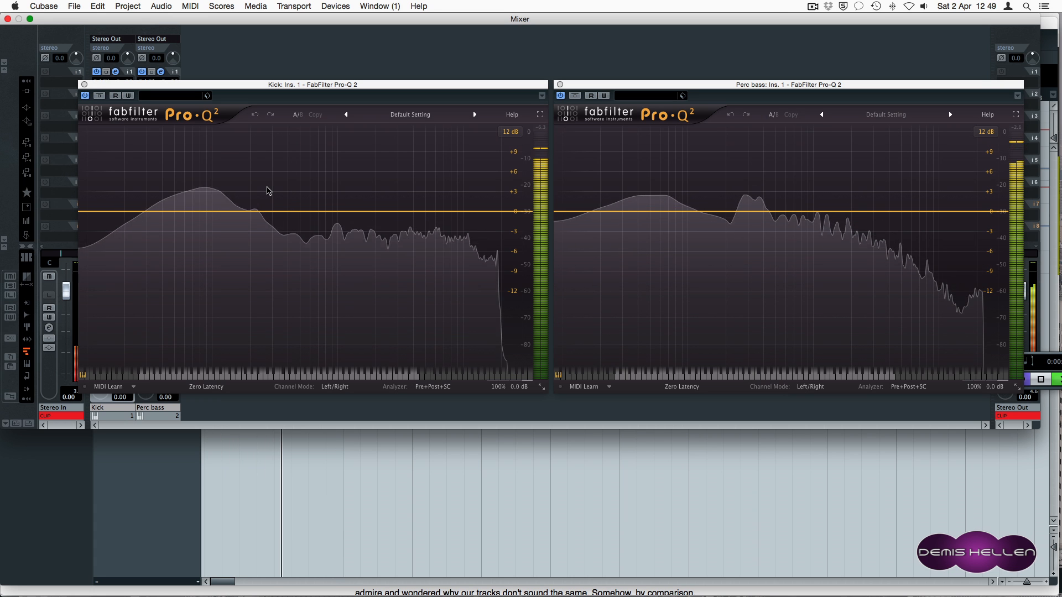
Add bell boosts: Kick at 82.538 Hz +3.58 dB, Perc bass at 61.497 Hz +2.58 dB.
{"action": "left_click", "coordinate": [204, 187]}
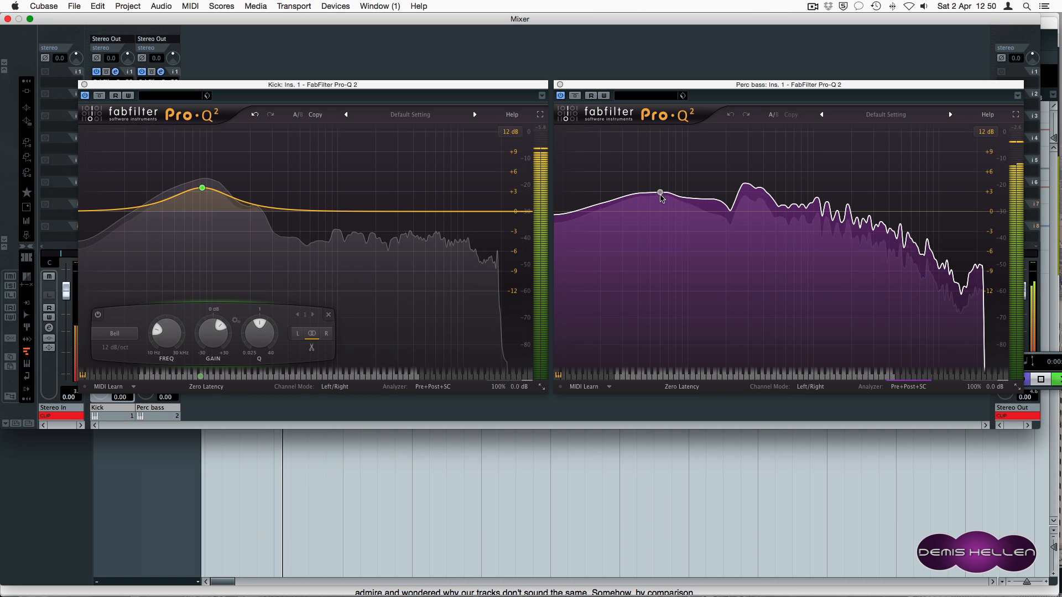
{"action": "left_click", "coordinate": [662, 194]}
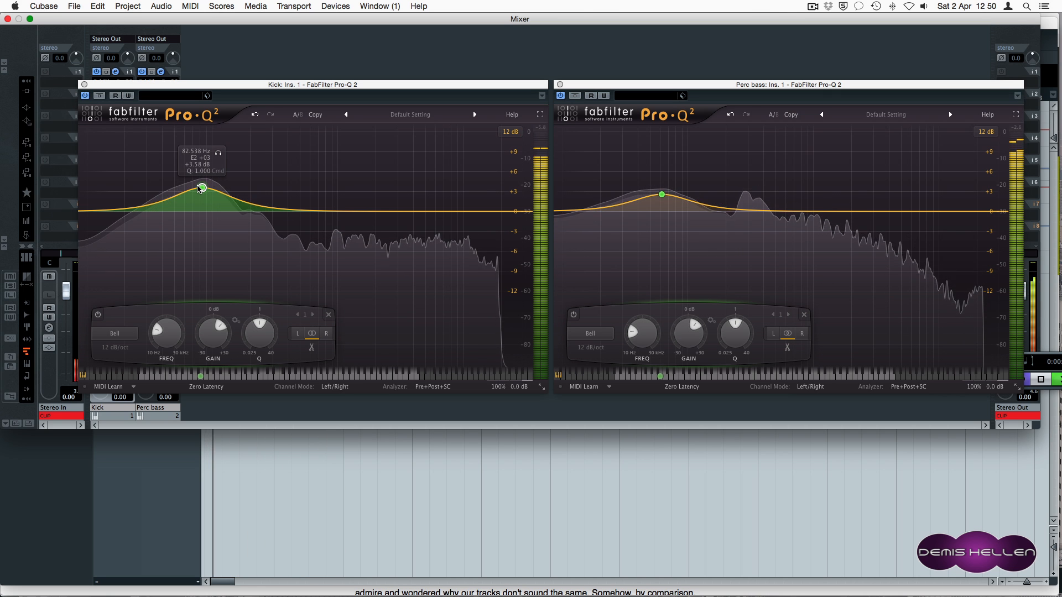
{"action": "mouse_move", "coordinate": [663, 195]}
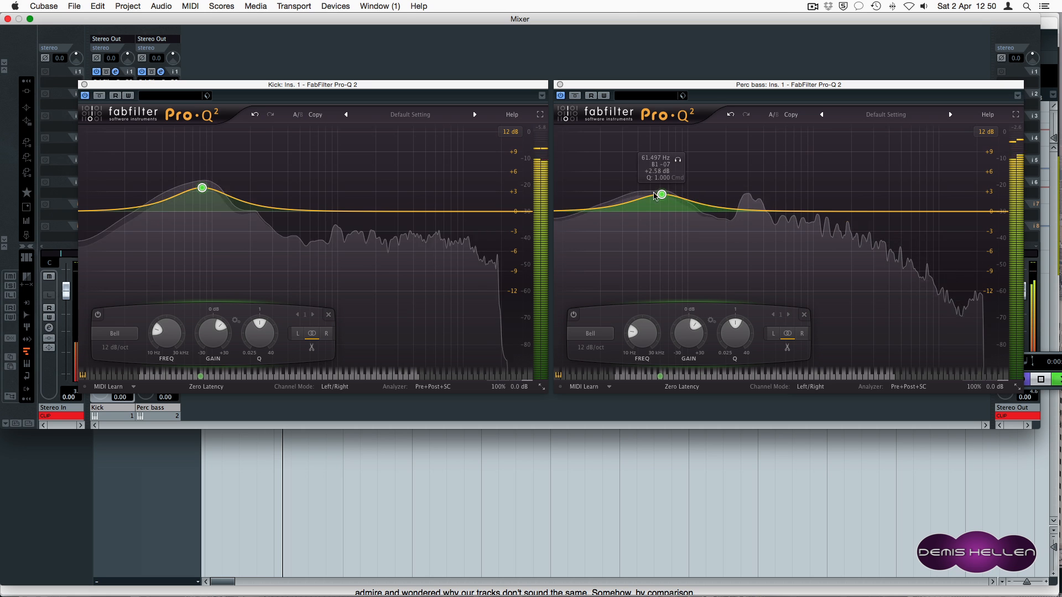
Flatten the Perc bass low boost, carve a narrow -3.14 dB dip near 82.5 Hz, and A/B with bypass.
{"action": "left_click_drag", "start_coordinate": [662, 196], "coordinate": [661, 209]}
{"action": "left_click", "coordinate": [678, 211]}
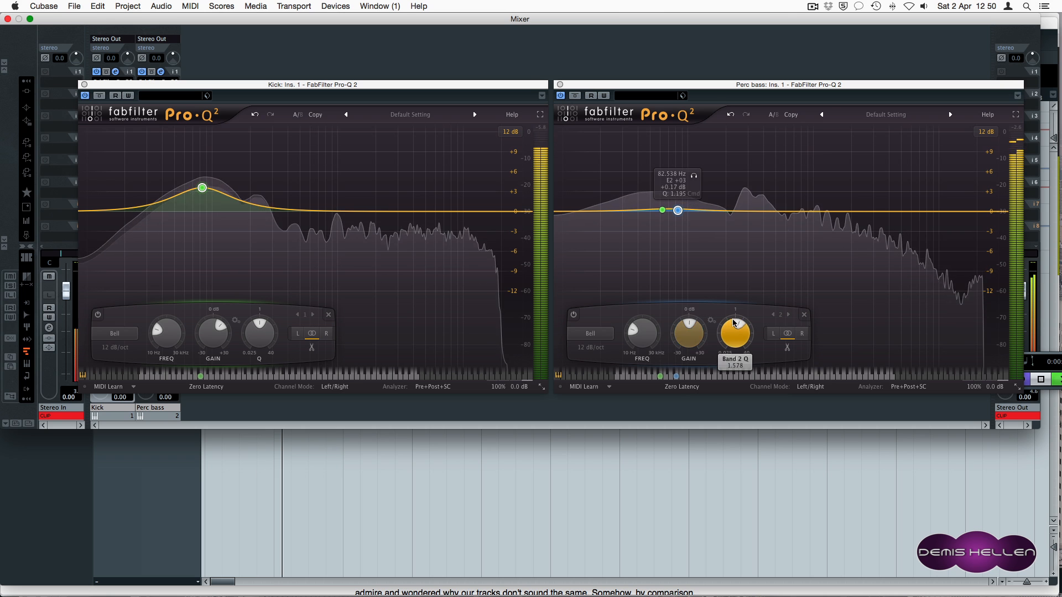
{"action": "left_click_drag", "start_coordinate": [730, 330], "coordinate": [728, 316]}
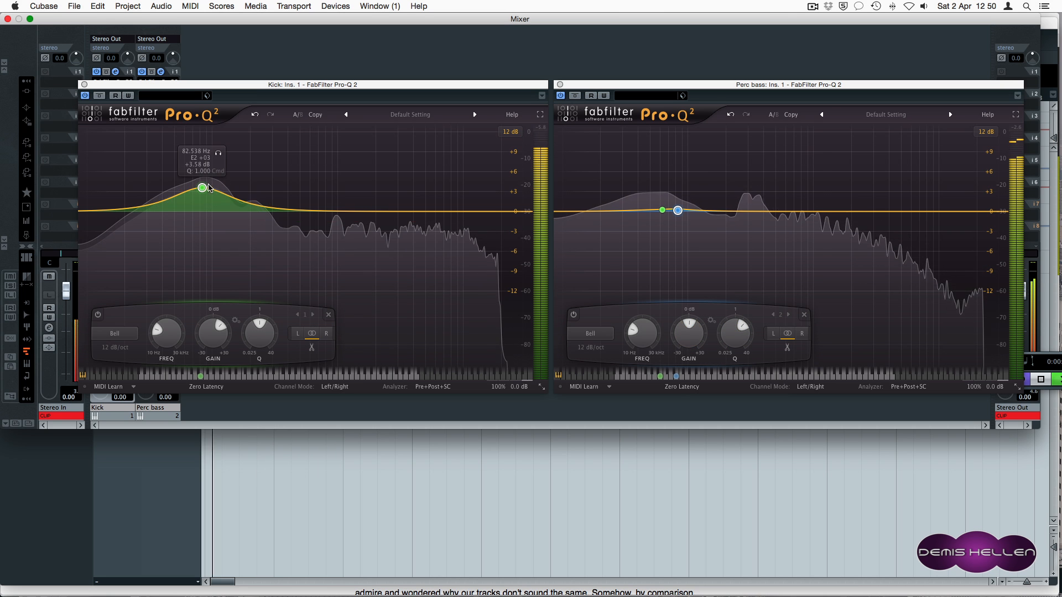
{"action": "left_click_drag", "start_coordinate": [688, 332], "coordinate": [689, 343]}
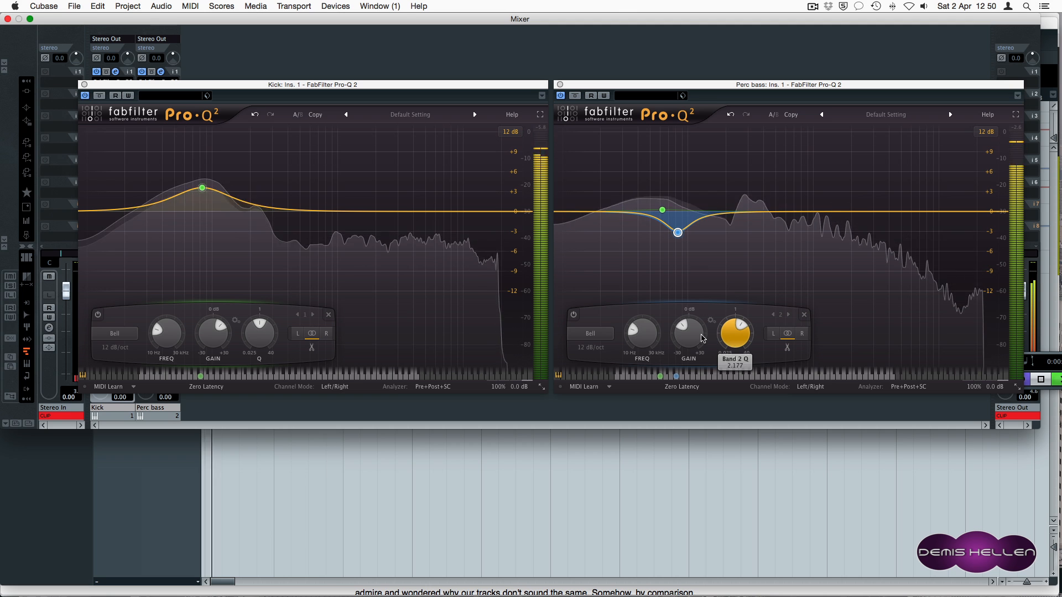
{"action": "mouse_move", "coordinate": [683, 328]}
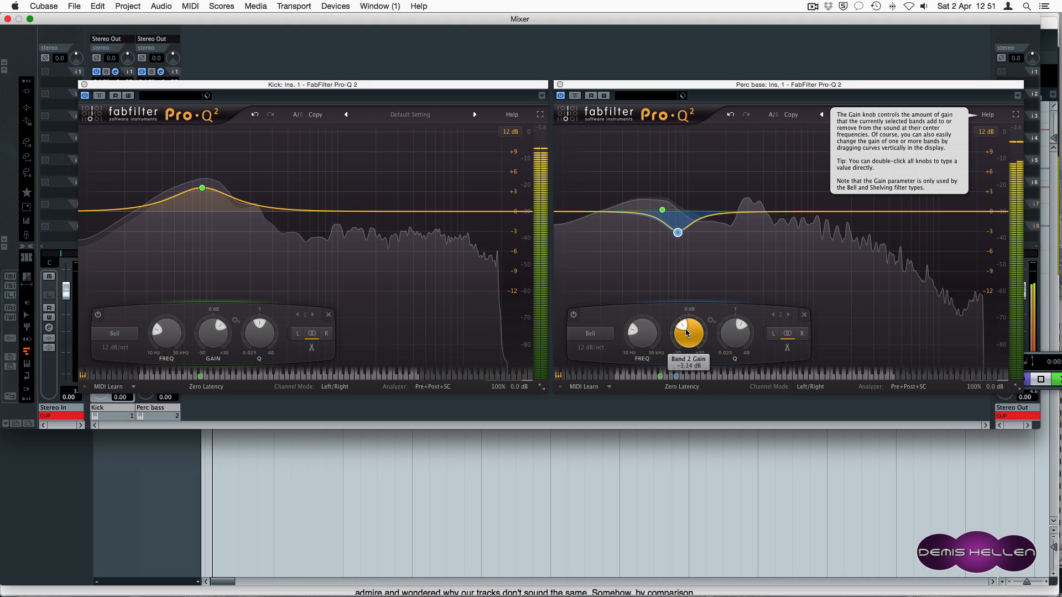
{"action": "key", "text": "b"}
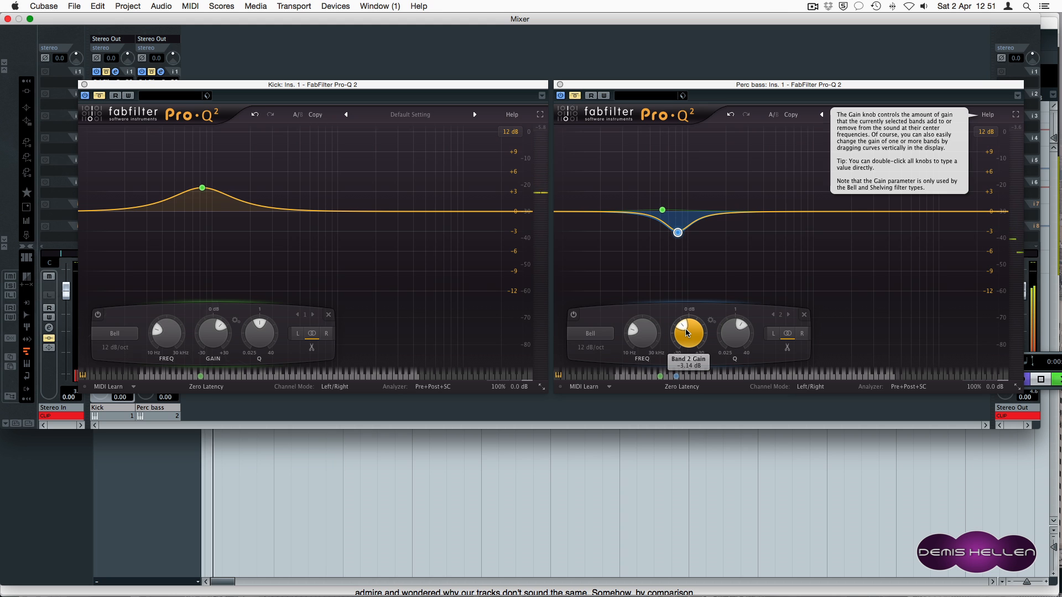
{"action": "key", "text": "b"}
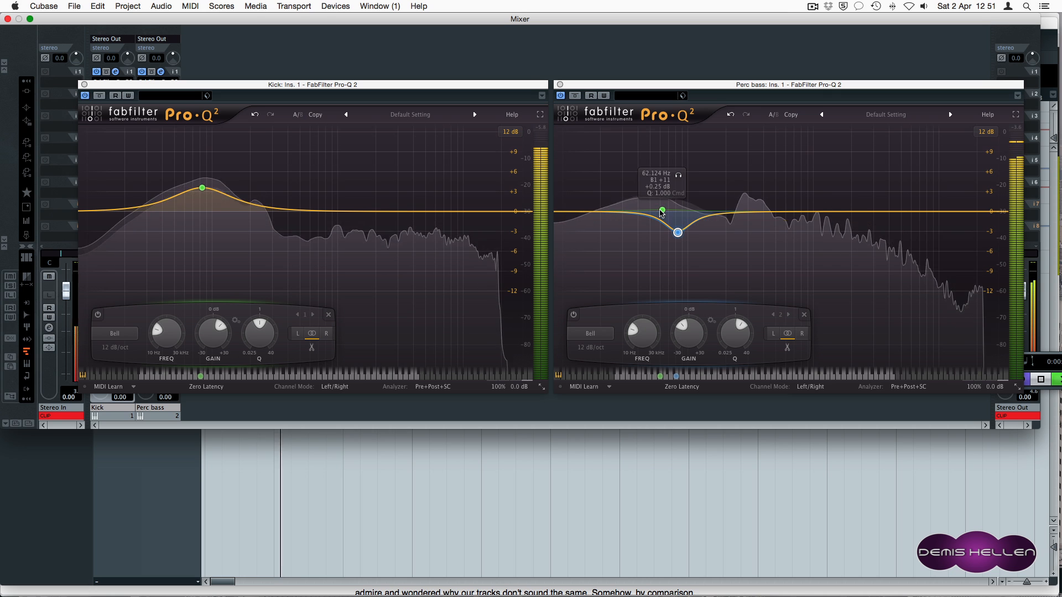
Move the Perc bass low boost to about 41.4 Hz at +2 dB.
{"action": "left_click_drag", "start_coordinate": [662, 214], "coordinate": [666, 213]}
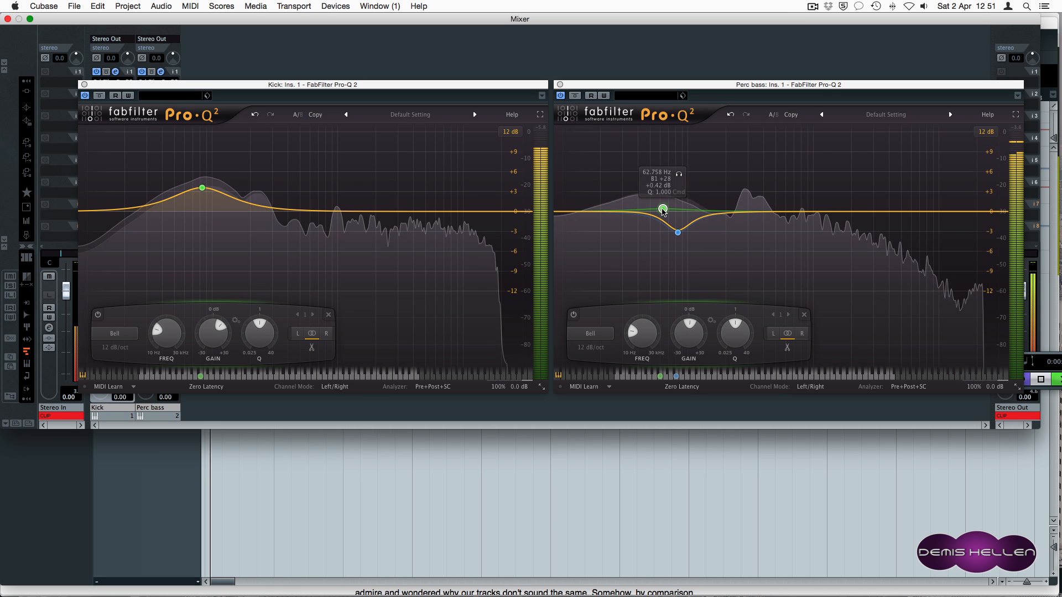
{"action": "left_click_drag", "start_coordinate": [663, 212], "coordinate": [641, 200]}
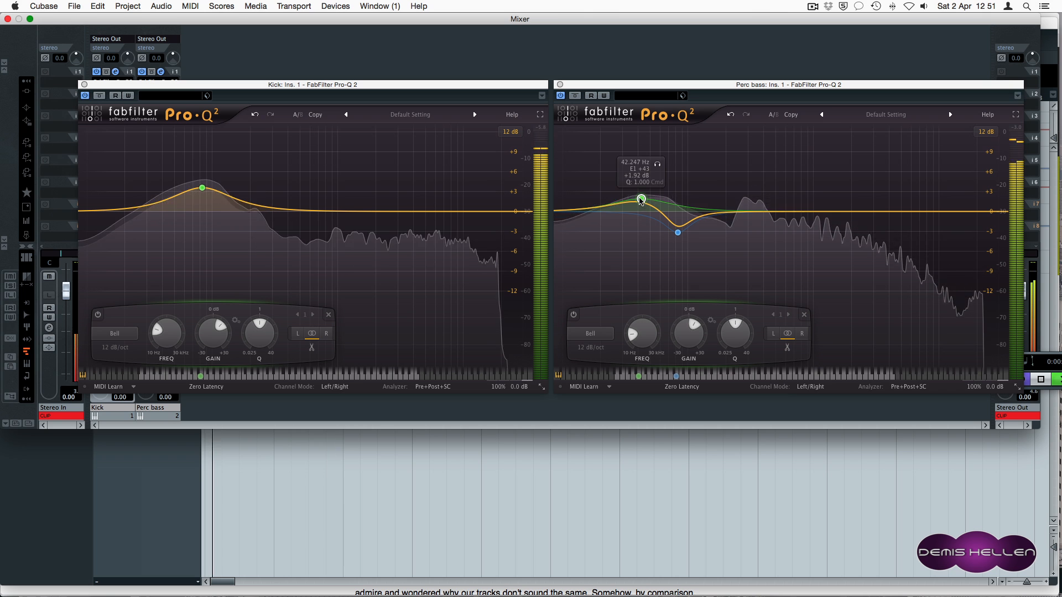
{"action": "left_click_drag", "start_coordinate": [640, 198], "coordinate": [639, 197]}
Add a 12 dB/oct low cut at about 20.5 Hz to the Perc bass and audition it solo.
{"action": "left_click", "coordinate": [562, 211]}
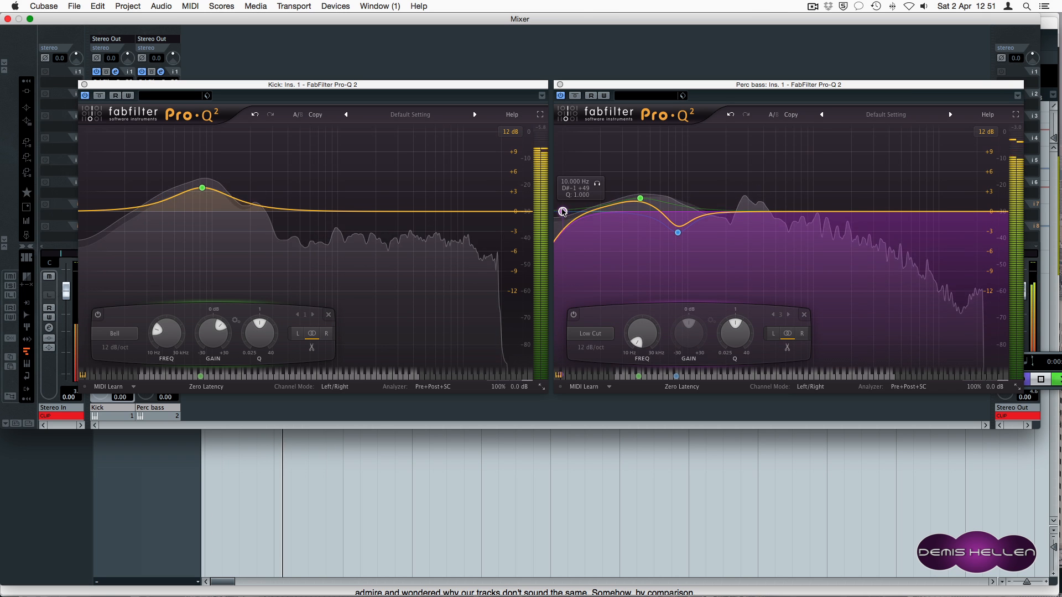
{"action": "left_click_drag", "start_coordinate": [579, 213], "coordinate": [602, 213]}
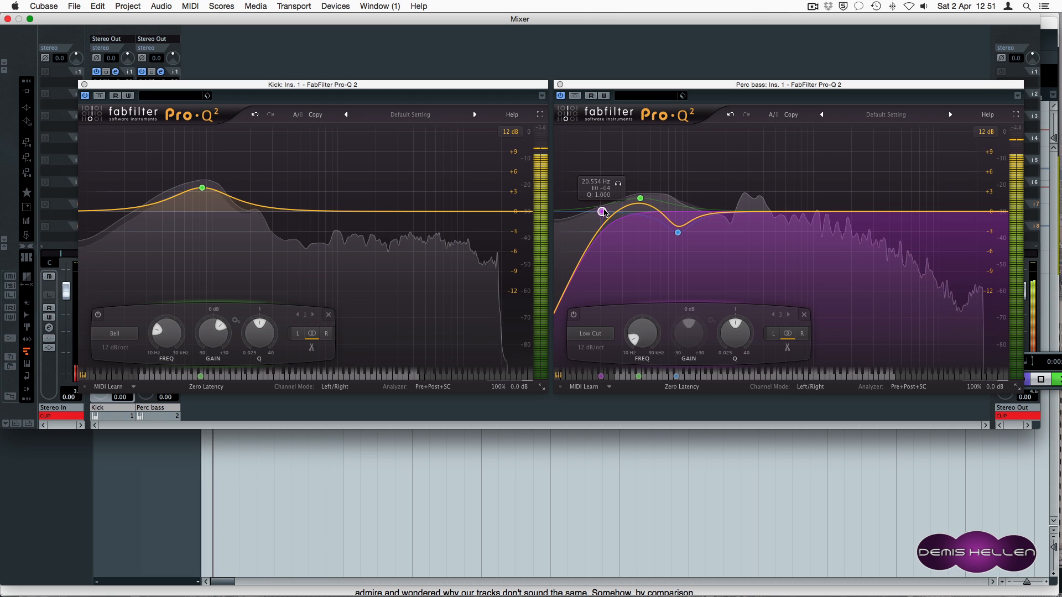
{"action": "left_click", "coordinate": [619, 184]}
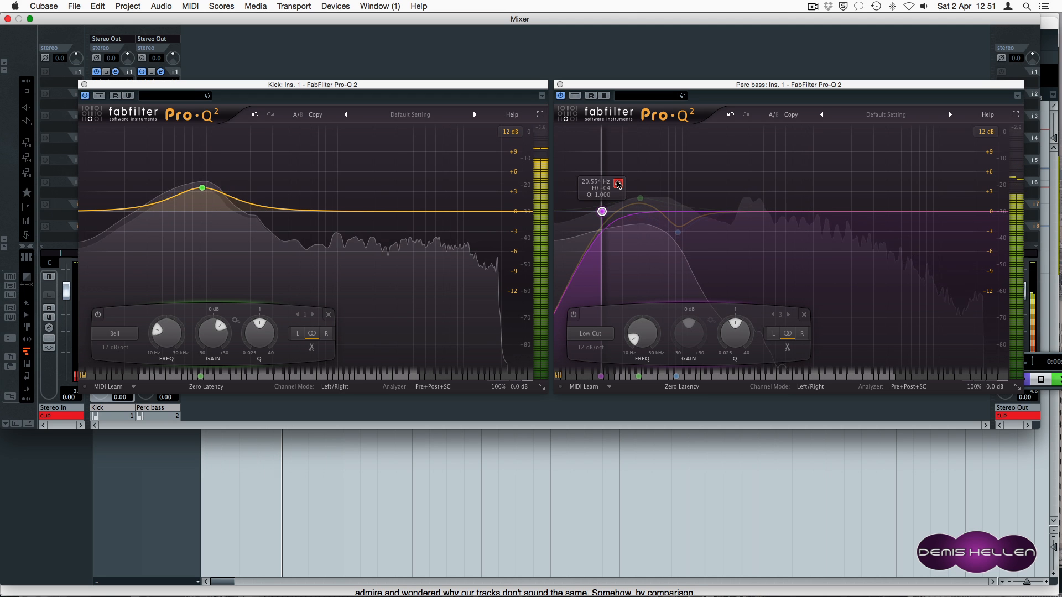
{"action": "left_click", "coordinate": [618, 184]}
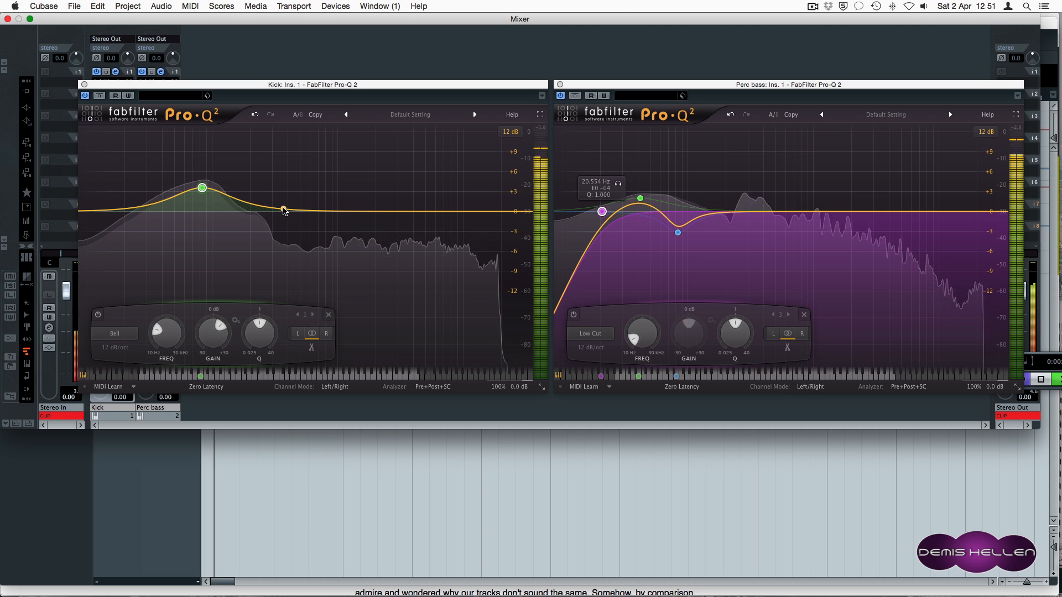
Cut the Kick -3.33 dB at 267.83 Hz, audition the band, then solo Kick with Perc bass muted.
{"action": "left_click", "coordinate": [283, 209]}
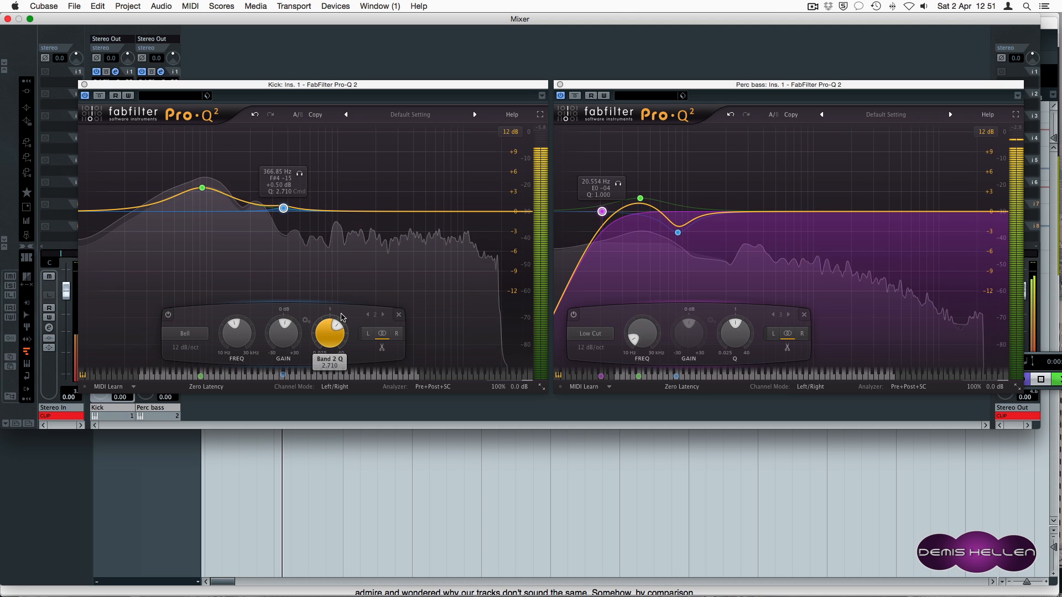
{"action": "left_click_drag", "start_coordinate": [283, 209], "coordinate": [272, 247]}
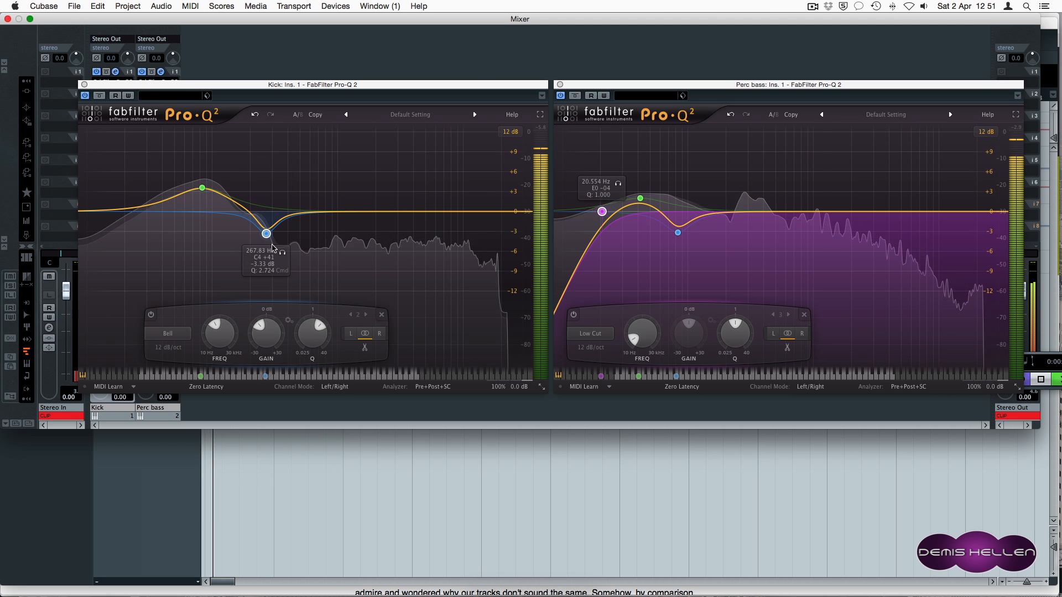
{"action": "left_click", "coordinate": [282, 252]}
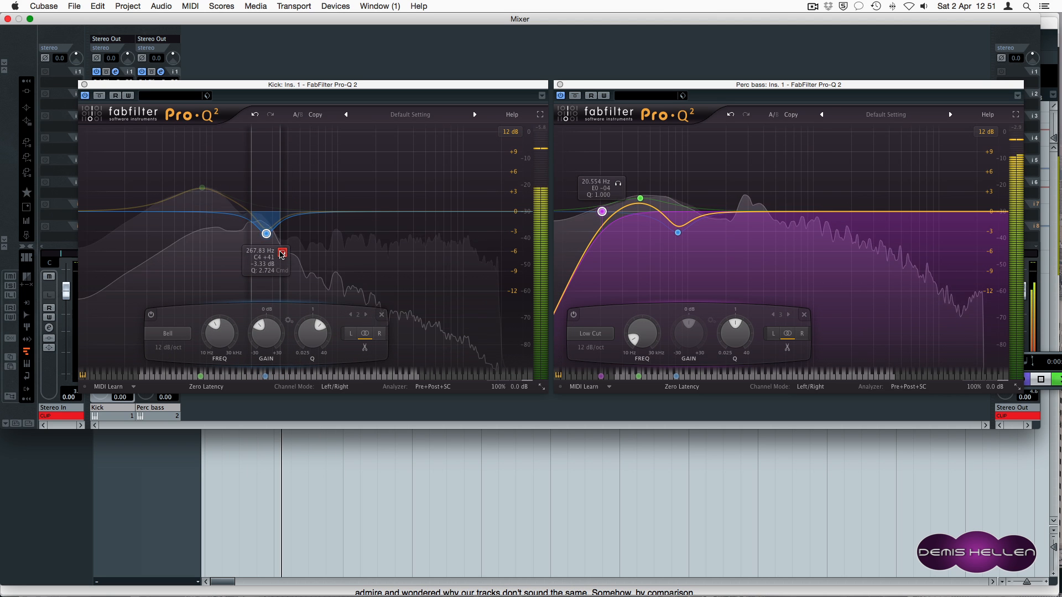
{"action": "left_click", "coordinate": [282, 253]}
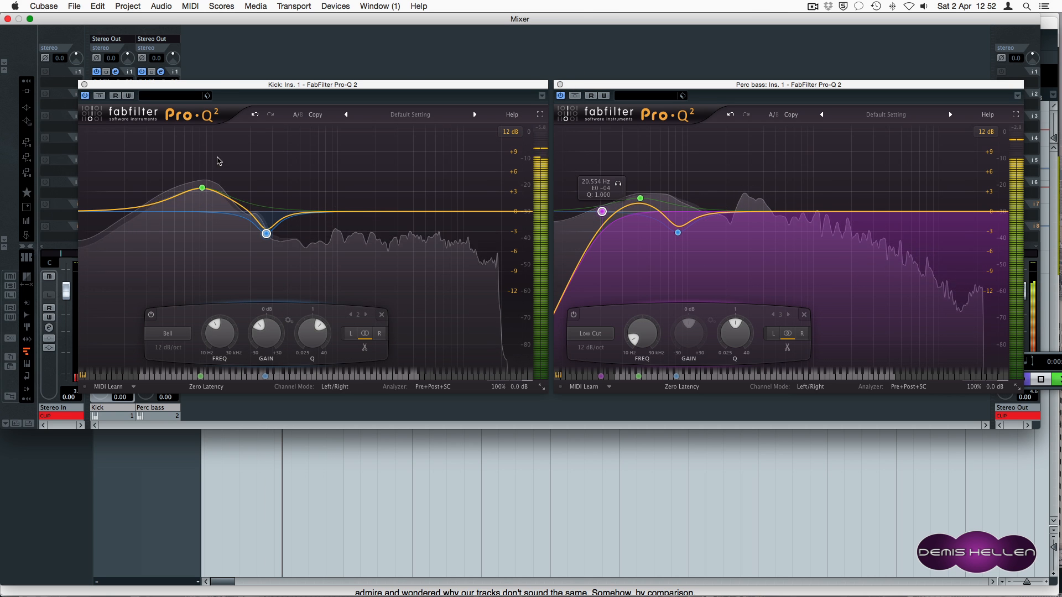
{"action": "left_click_drag", "start_coordinate": [216, 84], "coordinate": [402, 74]}
{"action": "left_click", "coordinate": [100, 286]}
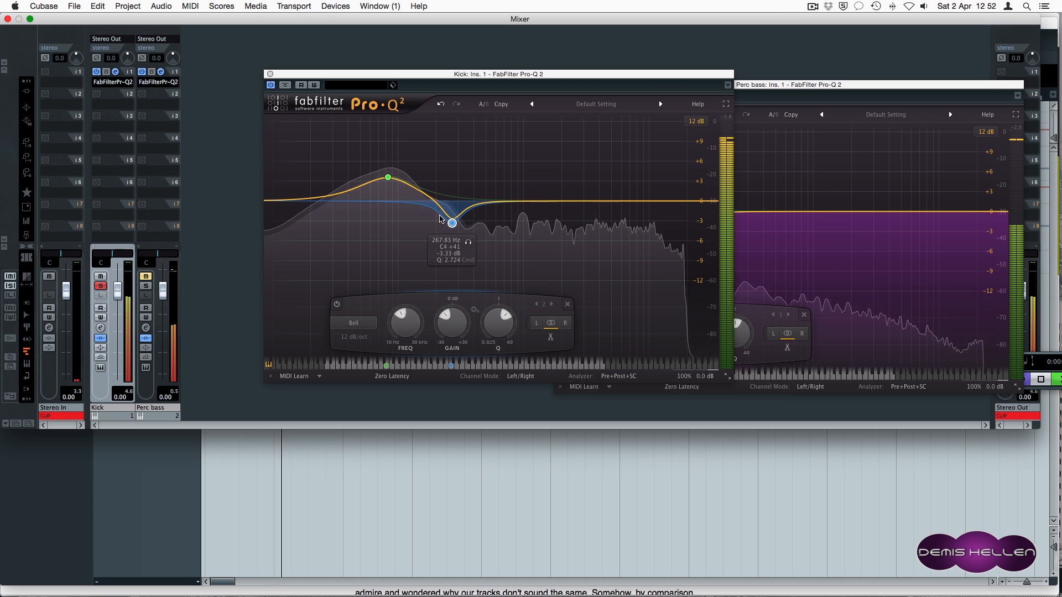
Audition the Kick's dip band, then add a high-shelf band to the Kick EQ.
{"action": "left_click", "coordinate": [469, 243]}
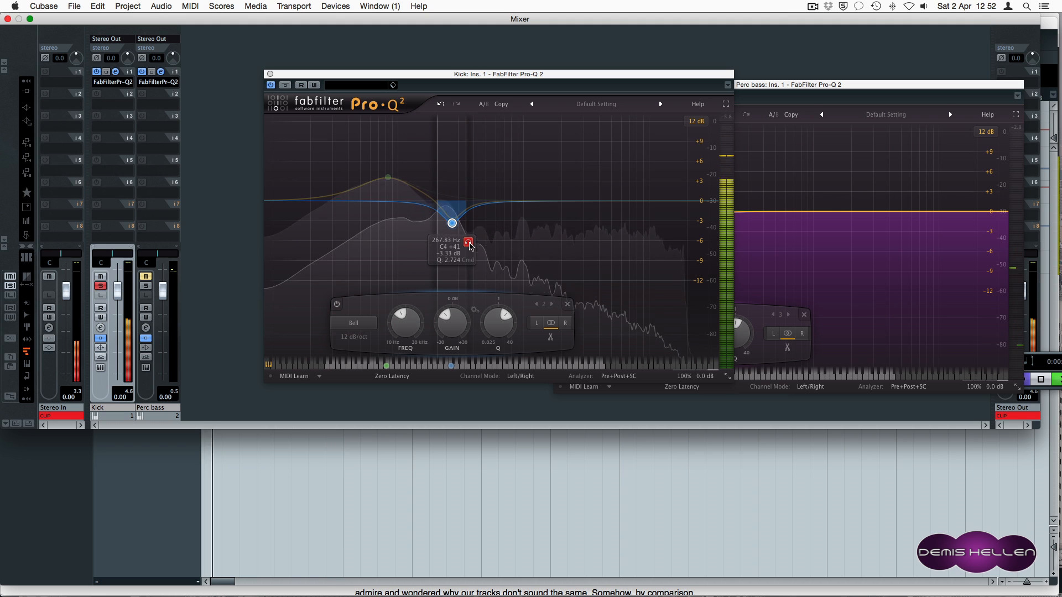
{"action": "left_click", "coordinate": [470, 246]}
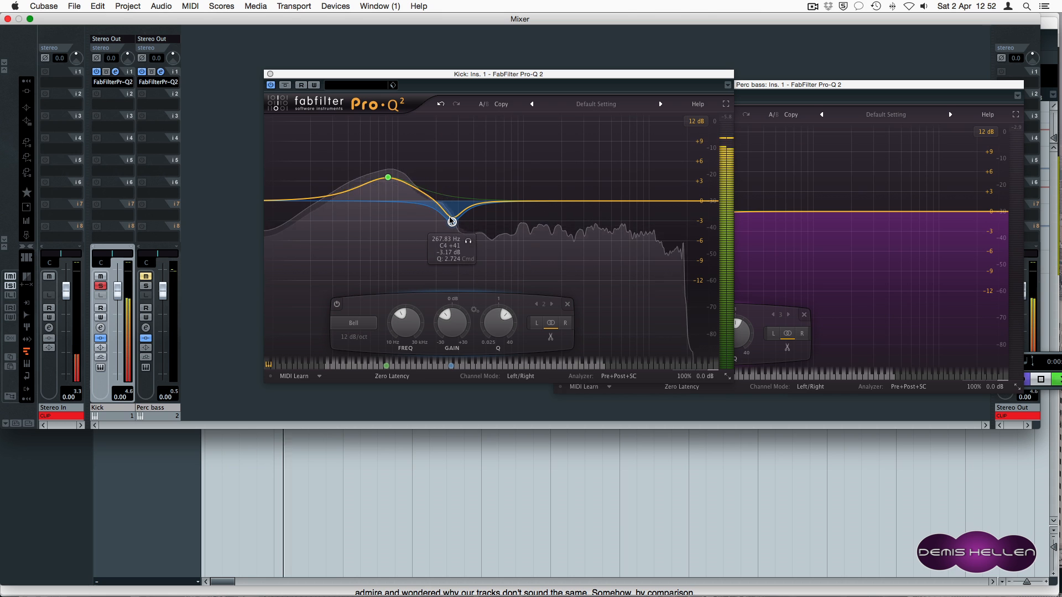
{"action": "left_click", "coordinate": [622, 197]}
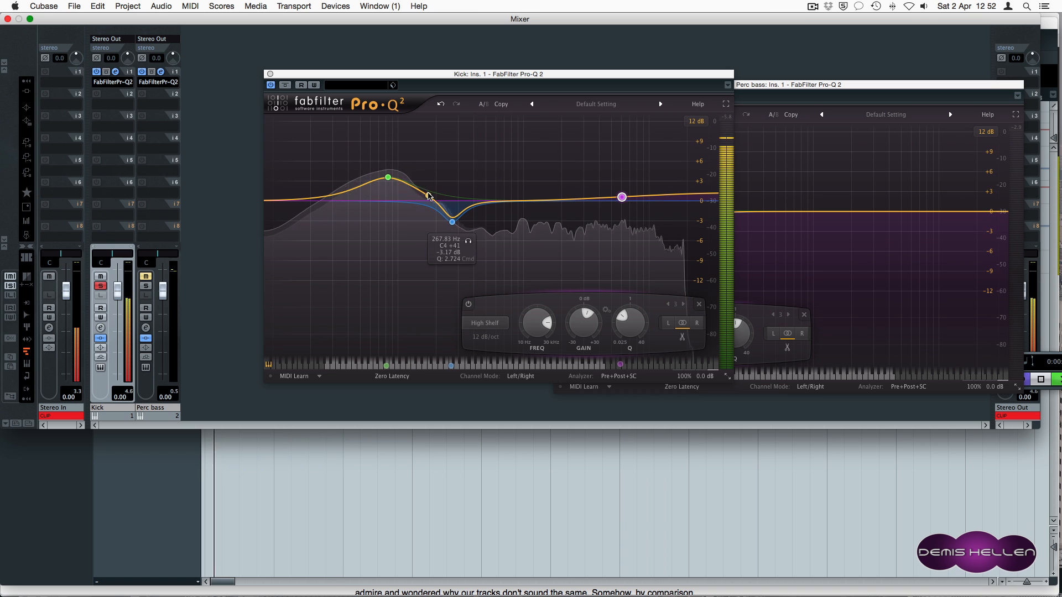
{"action": "left_click_drag", "start_coordinate": [489, 89], "coordinate": [302, 90]}
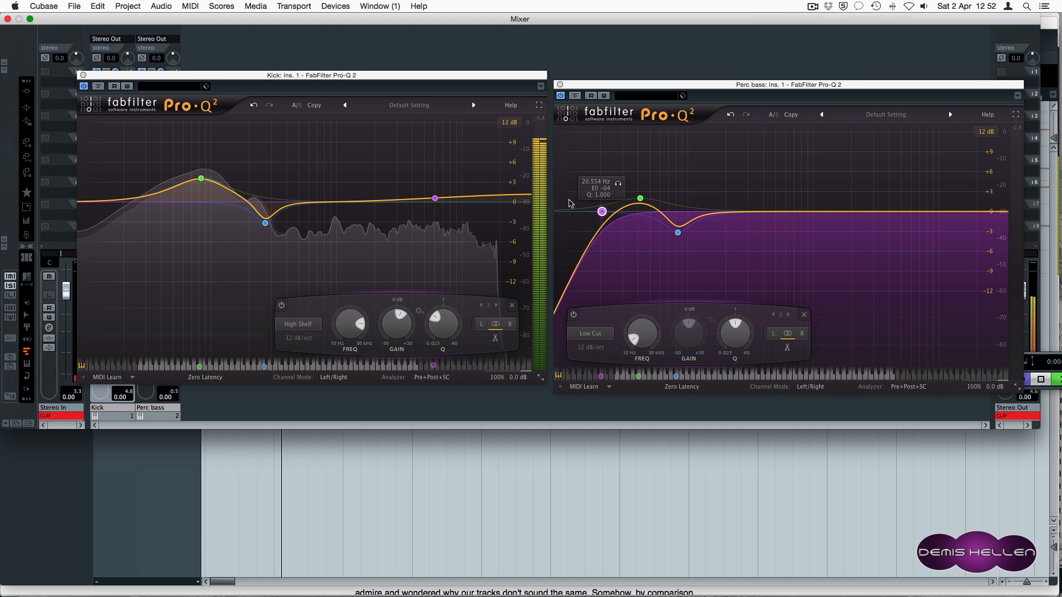
Load FabFilter Pro-Q 2 on the Kick's second insert and place it beside the Perc bass EQ.
{"action": "left_click", "coordinate": [202, 179]}
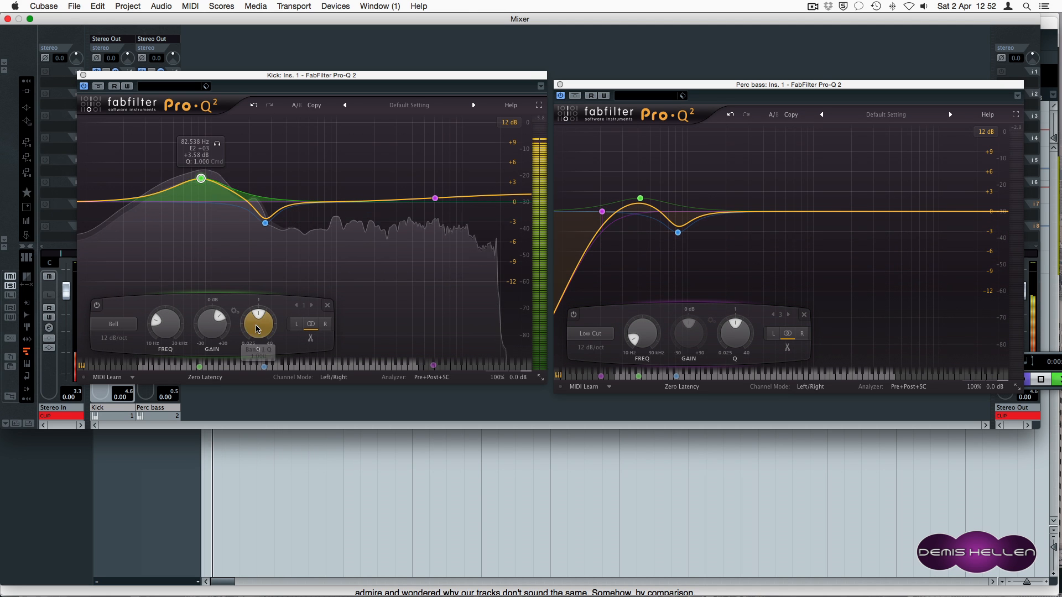
{"action": "left_click_drag", "start_coordinate": [240, 75], "coordinate": [423, 78]}
{"action": "left_click", "coordinate": [110, 93]}
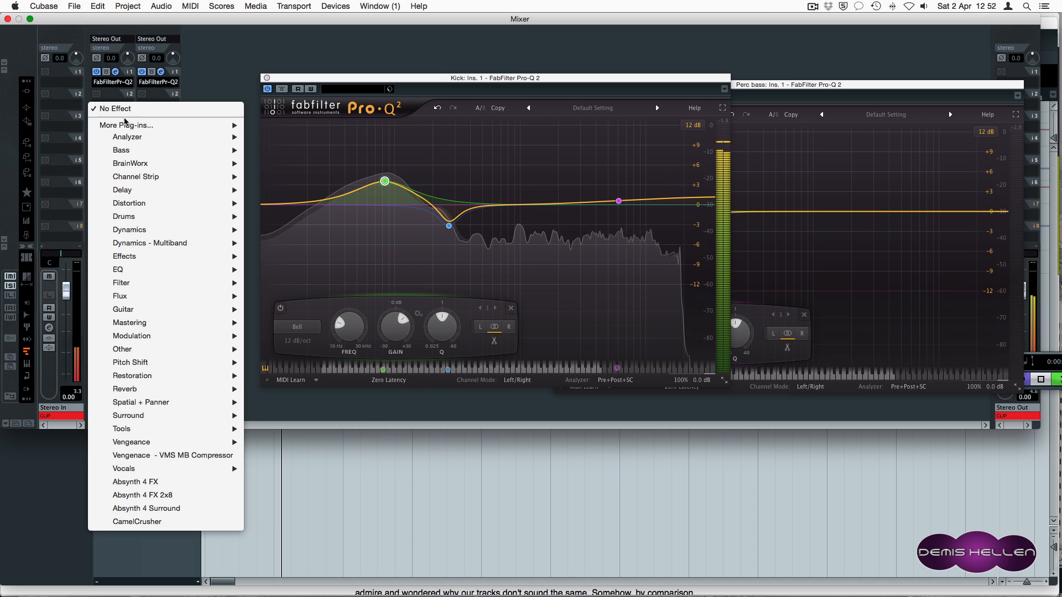
{"action": "mouse_move", "coordinate": [126, 127]}
{"action": "left_click", "coordinate": [298, 296]}
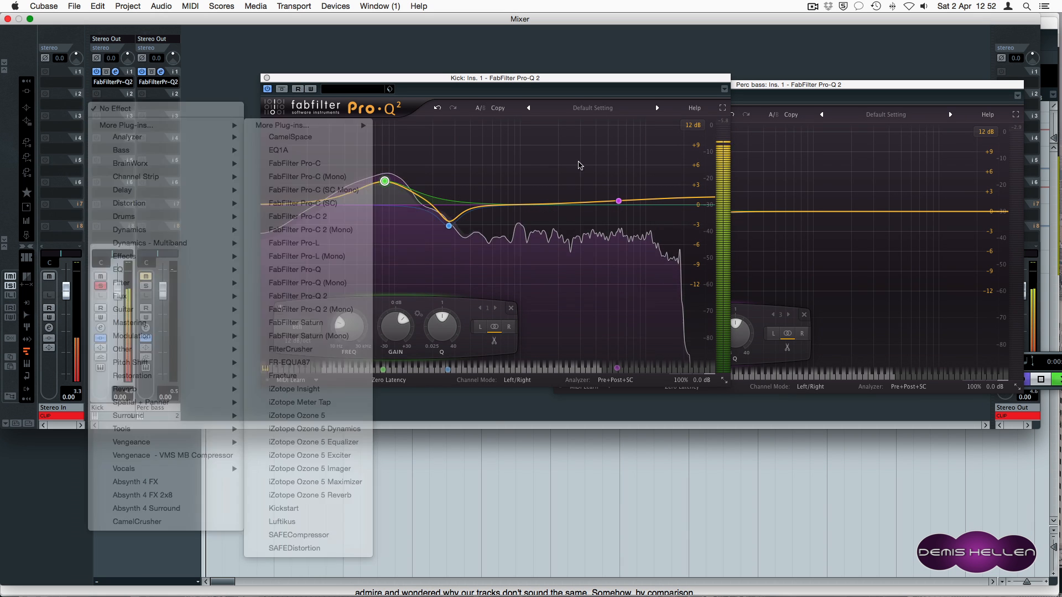
{"action": "left_click", "coordinate": [267, 78]}
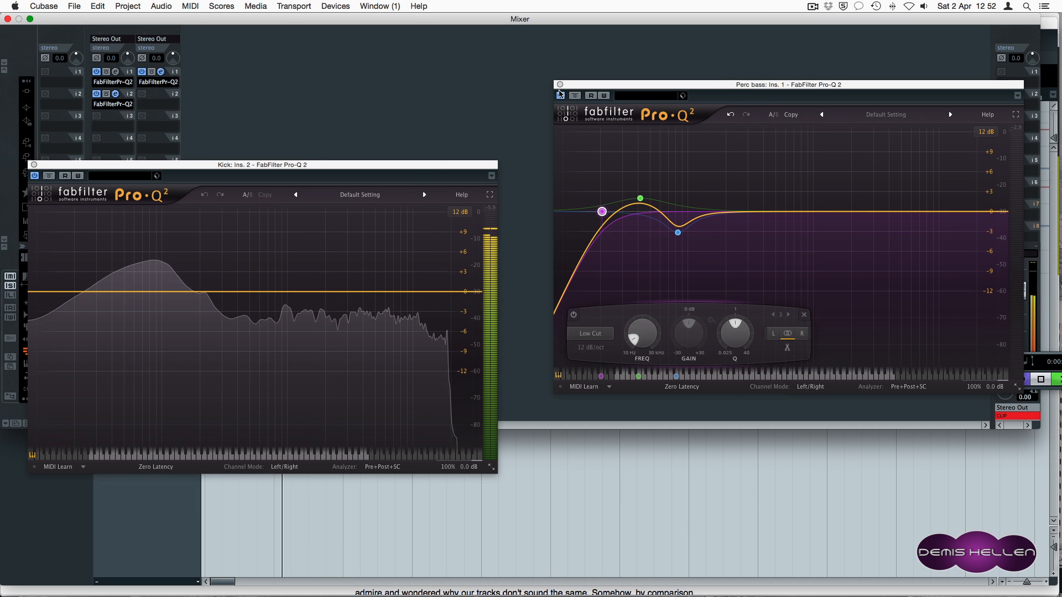
{"action": "left_click_drag", "start_coordinate": [440, 166], "coordinate": [595, 87]}
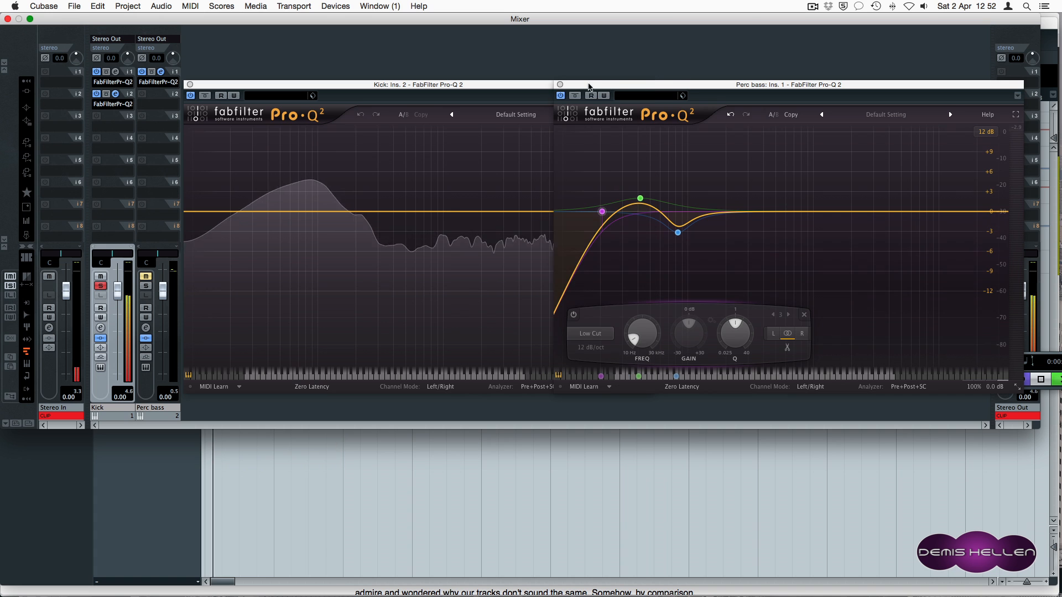
{"action": "left_click", "coordinate": [560, 85]}
Add a narrow bell near 82.5 Hz (Q 7.485, +8.67 dB) and set the graph range to 30 dB.
{"action": "left_click", "coordinate": [308, 211]}
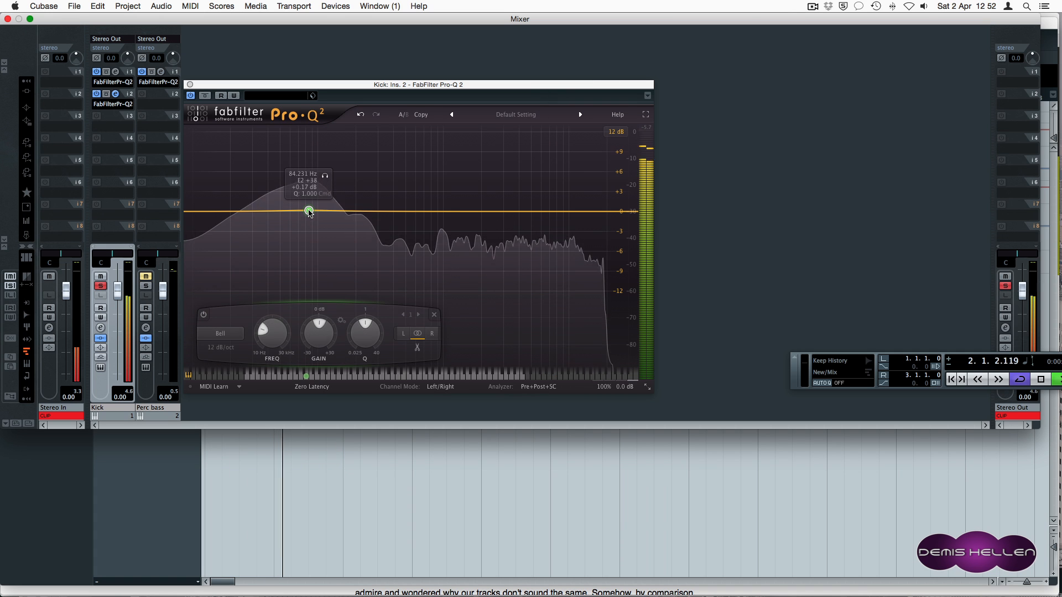
{"action": "left_click", "coordinate": [310, 212]}
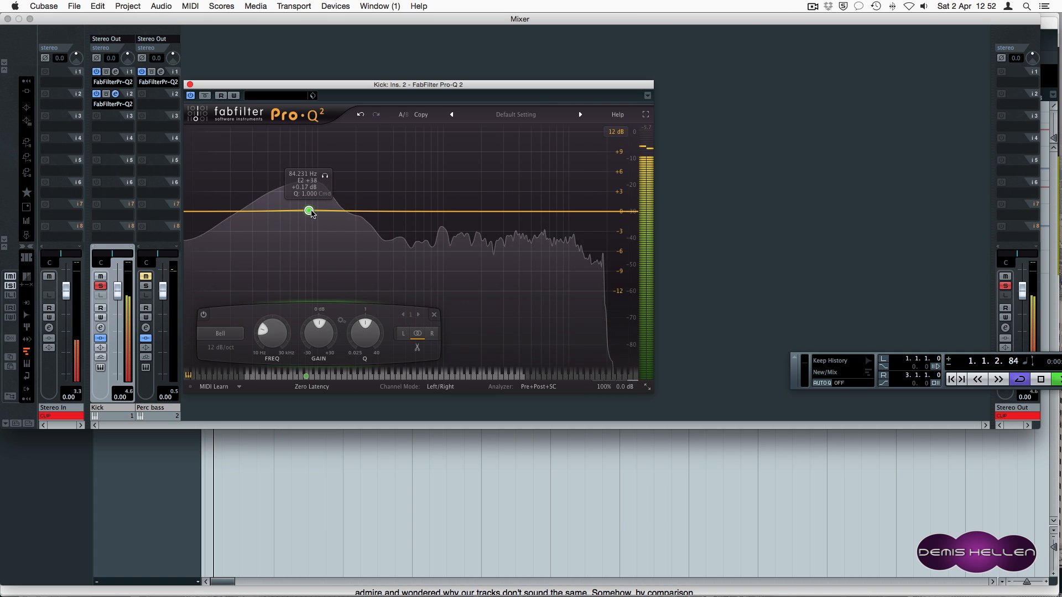
{"action": "left_click_drag", "start_coordinate": [306, 210], "coordinate": [307, 211]}
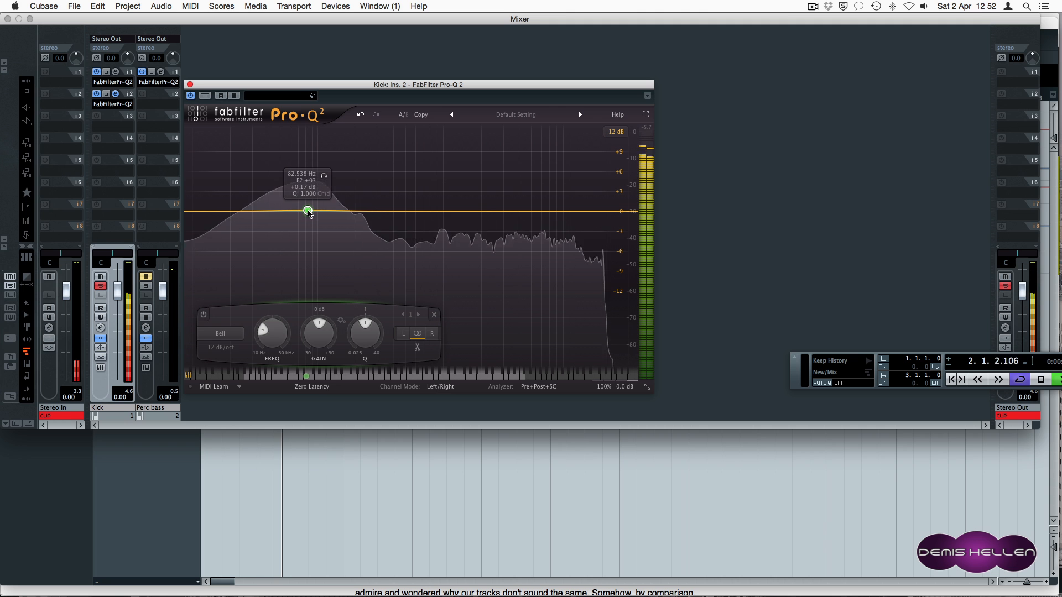
{"action": "left_click_drag", "start_coordinate": [363, 333], "coordinate": [389, 301]}
{"action": "left_click_drag", "start_coordinate": [308, 211], "coordinate": [304, 154]}
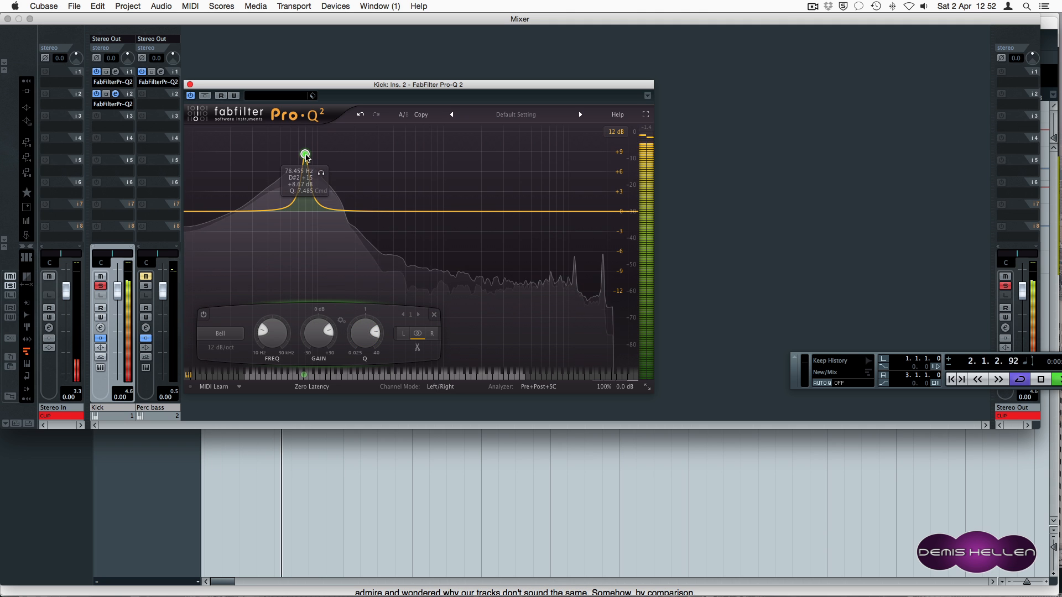
{"action": "left_click", "coordinate": [616, 131]}
{"action": "left_click", "coordinate": [616, 181]}
Sweep the boost between about 79 and 101 Hz, lower its gain, and bypass the Kick's first EQ.
{"action": "mouse_move", "coordinate": [308, 172]}
{"action": "left_mouse_down"}
{"action": "mouse_move", "coordinate": [309, 158]}
{"action": "mouse_move", "coordinate": [306, 179]}
{"action": "mouse_move", "coordinate": [321, 173]}
{"action": "left_mouse_up"}
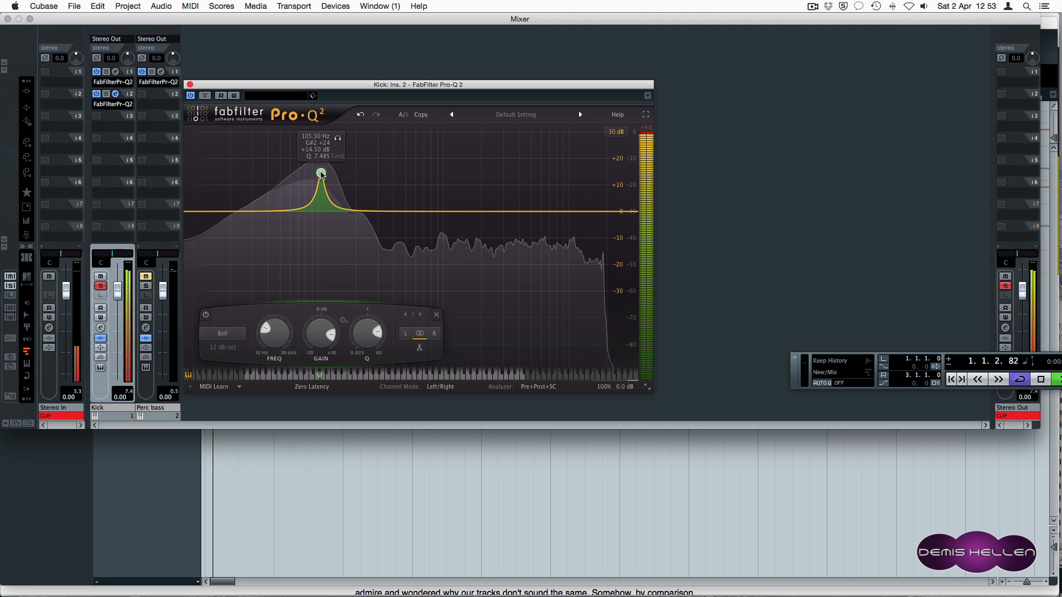
{"action": "left_click_drag", "start_coordinate": [321, 173], "coordinate": [305, 175]}
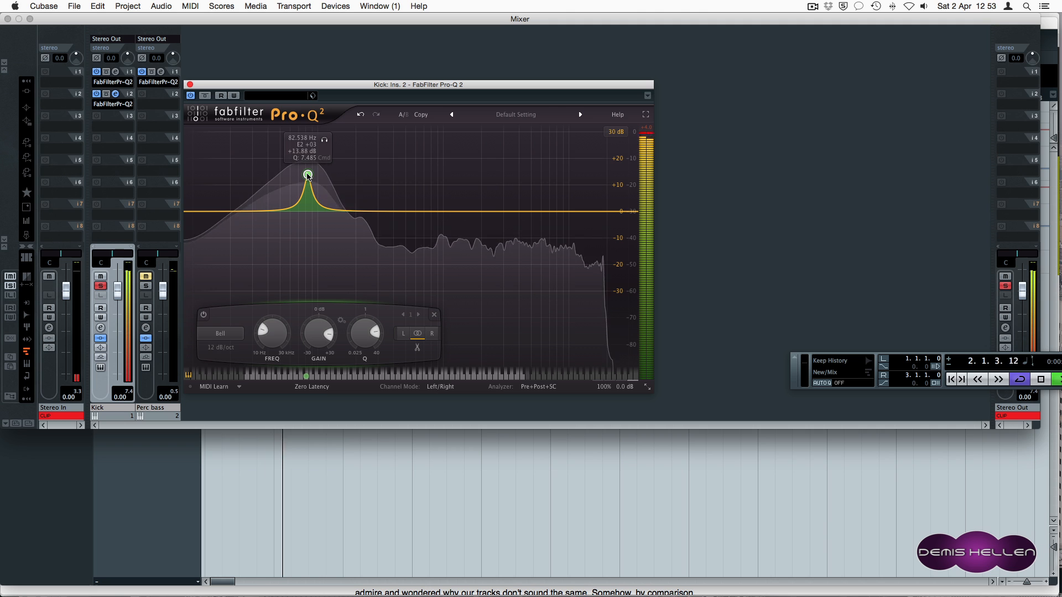
{"action": "left_click_drag", "start_coordinate": [303, 174], "coordinate": [297, 176]}
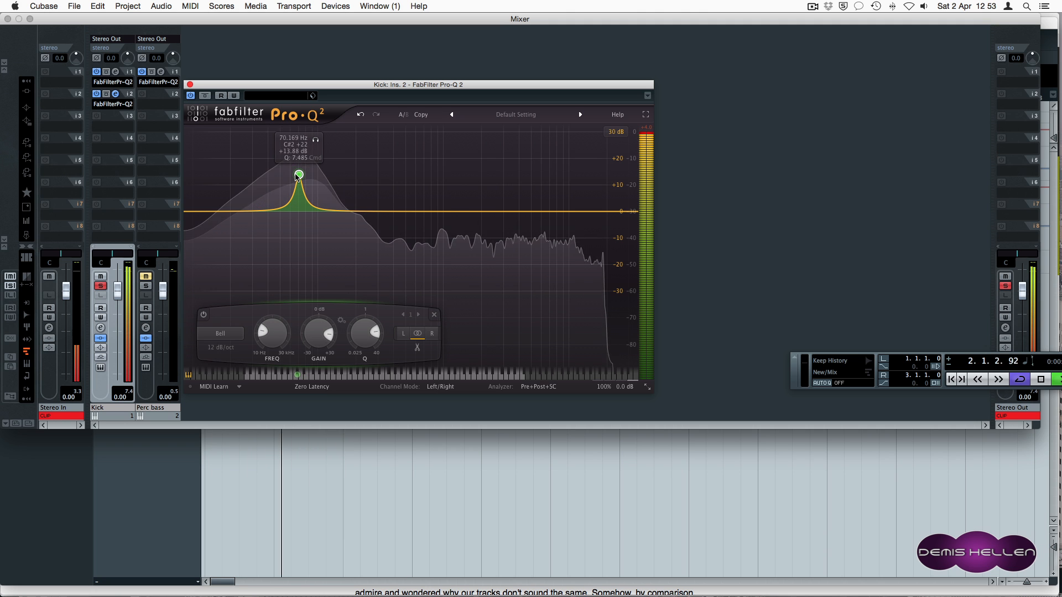
{"action": "left_click_drag", "start_coordinate": [297, 176], "coordinate": [307, 177]}
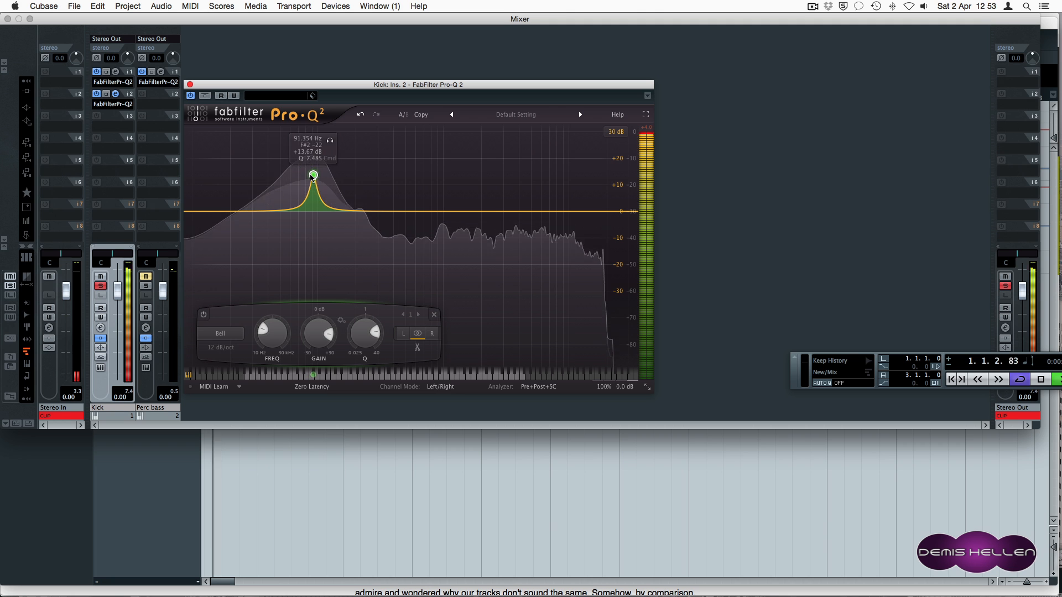
{"action": "left_click_drag", "start_coordinate": [316, 174], "coordinate": [329, 174]}
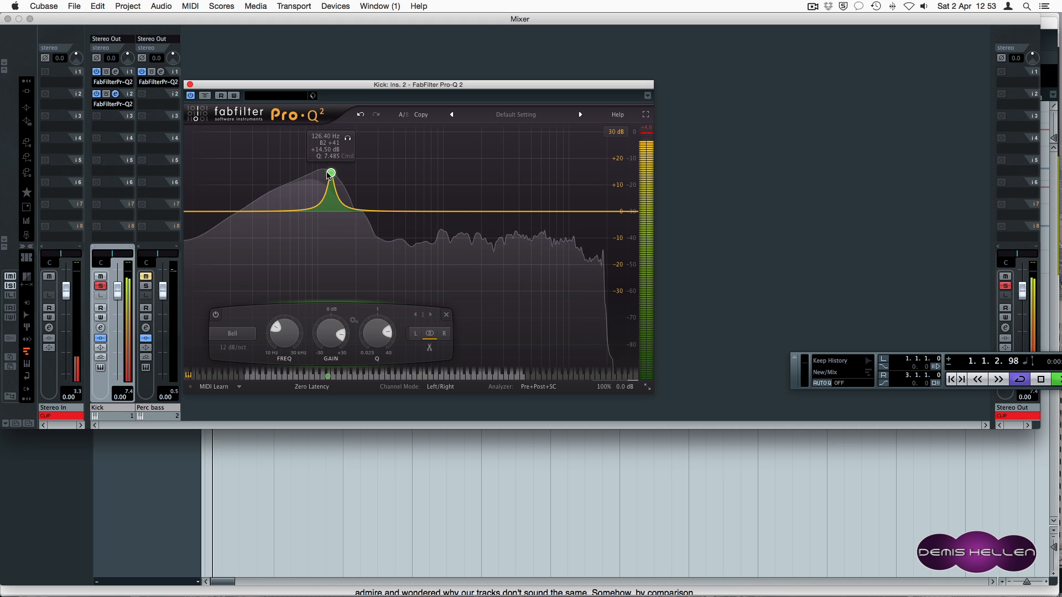
{"action": "mouse_move", "coordinate": [330, 328]}
{"action": "left_mouse_down"}
{"action": "mouse_move", "coordinate": [329, 345]}
{"action": "mouse_move", "coordinate": [367, 359]}
{"action": "mouse_move", "coordinate": [332, 317]}
{"action": "left_mouse_up"}
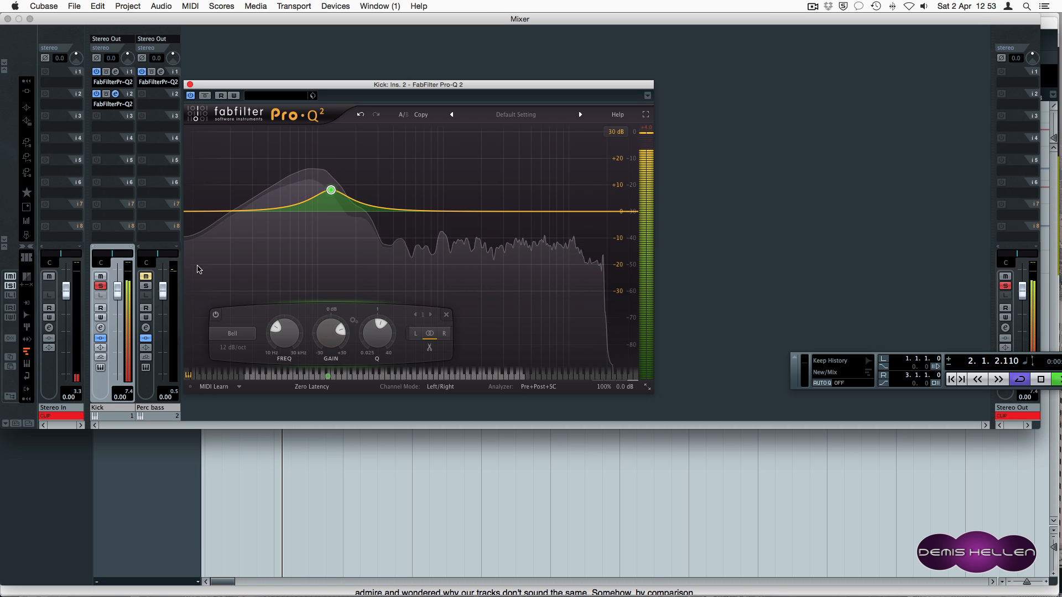
{"action": "left_click", "coordinate": [107, 71]}
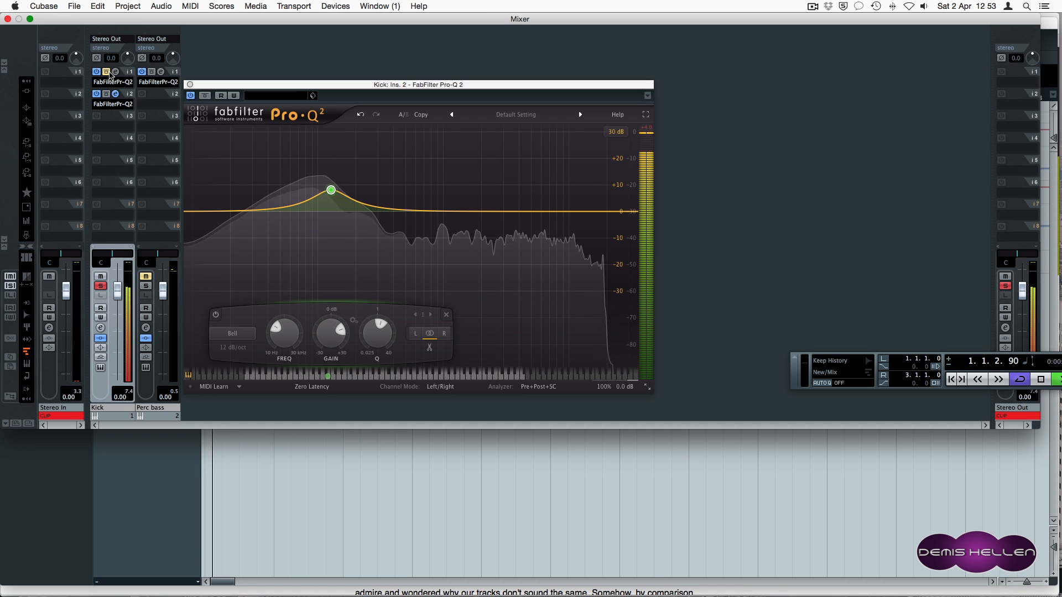
Compare the Kick's two EQs by toggling bypass, leaving the first EQ bypassed.
{"action": "left_click", "coordinate": [106, 94]}
{"action": "left_click", "coordinate": [106, 72]}
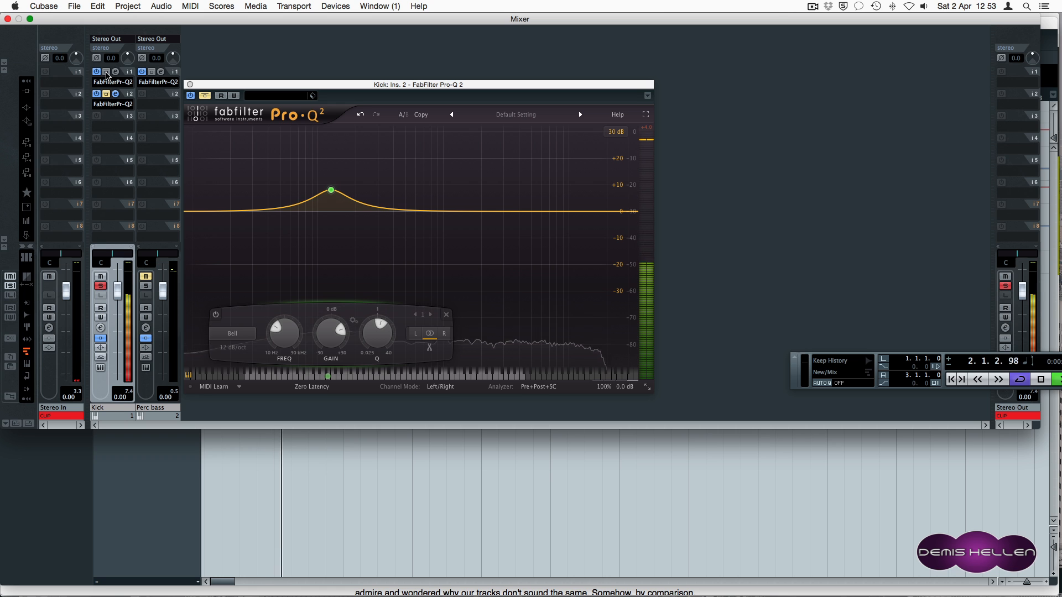
{"action": "left_click", "coordinate": [106, 73]}
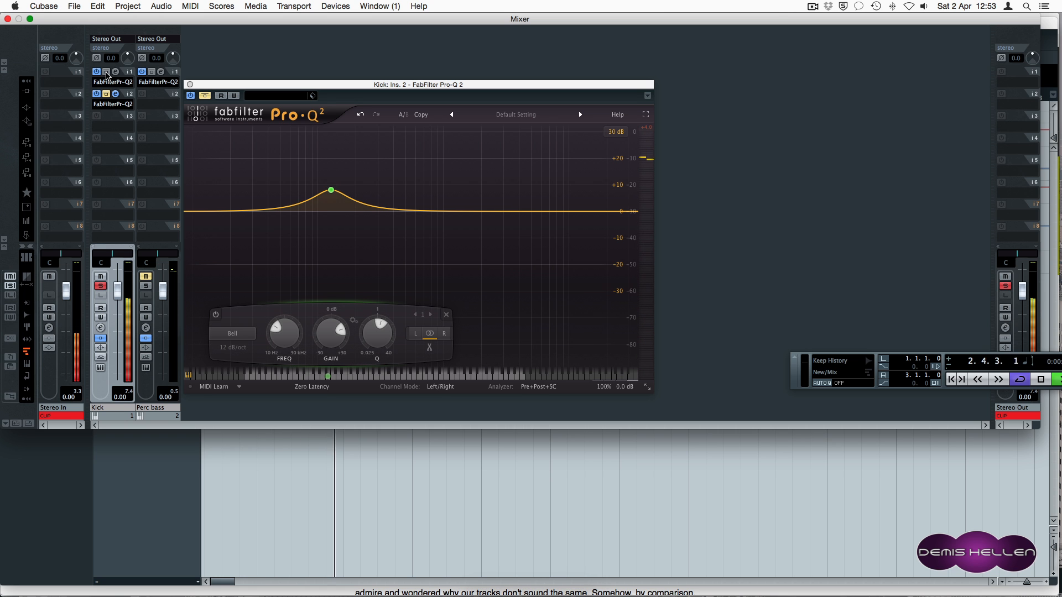
{"action": "left_click", "coordinate": [106, 94]}
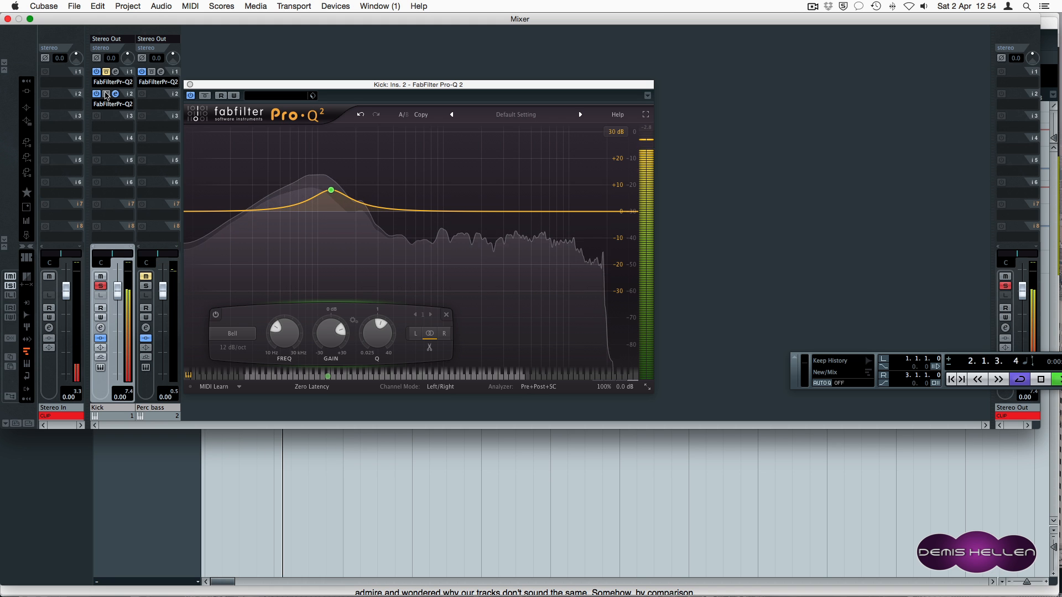
Narrow the second EQ's band, raise it to +14.64 dB, and sweep it down to about 52.3 Hz.
{"action": "mouse_move", "coordinate": [335, 192]}
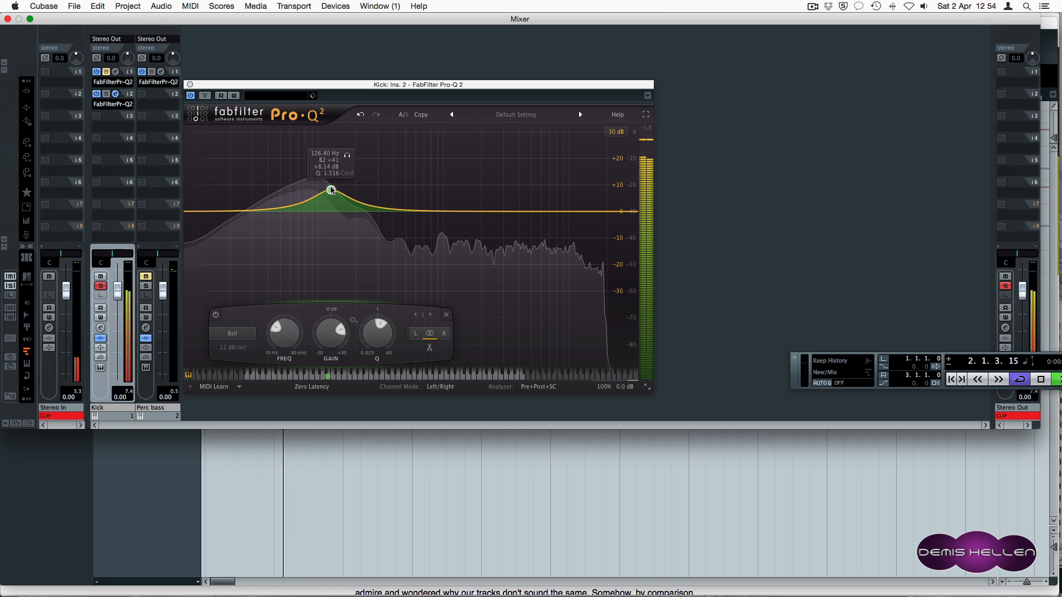
{"action": "left_click_drag", "start_coordinate": [378, 334], "coordinate": [379, 305]}
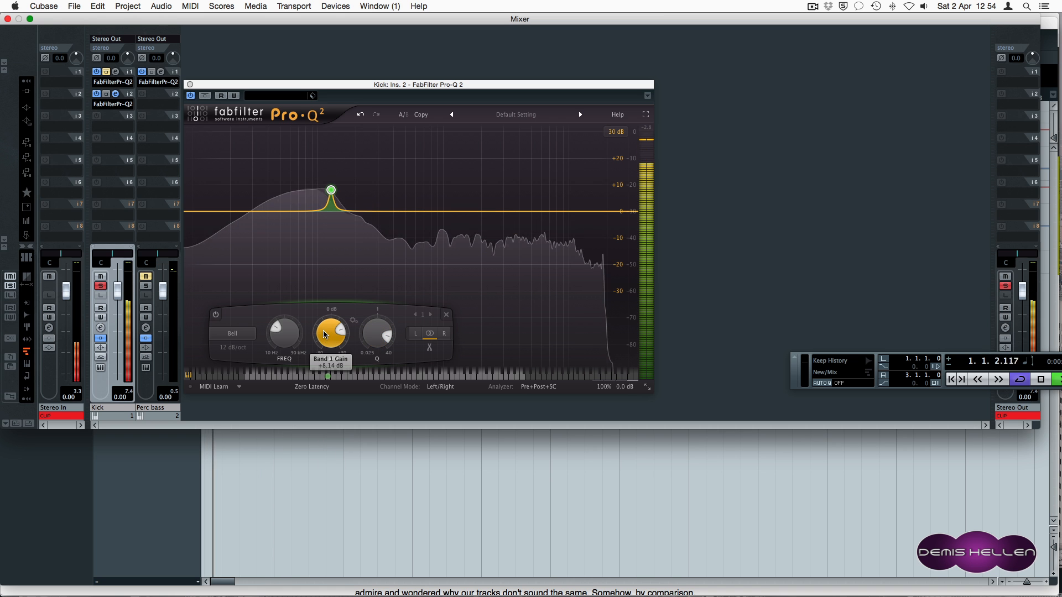
{"action": "left_click_drag", "start_coordinate": [324, 334], "coordinate": [376, 349]}
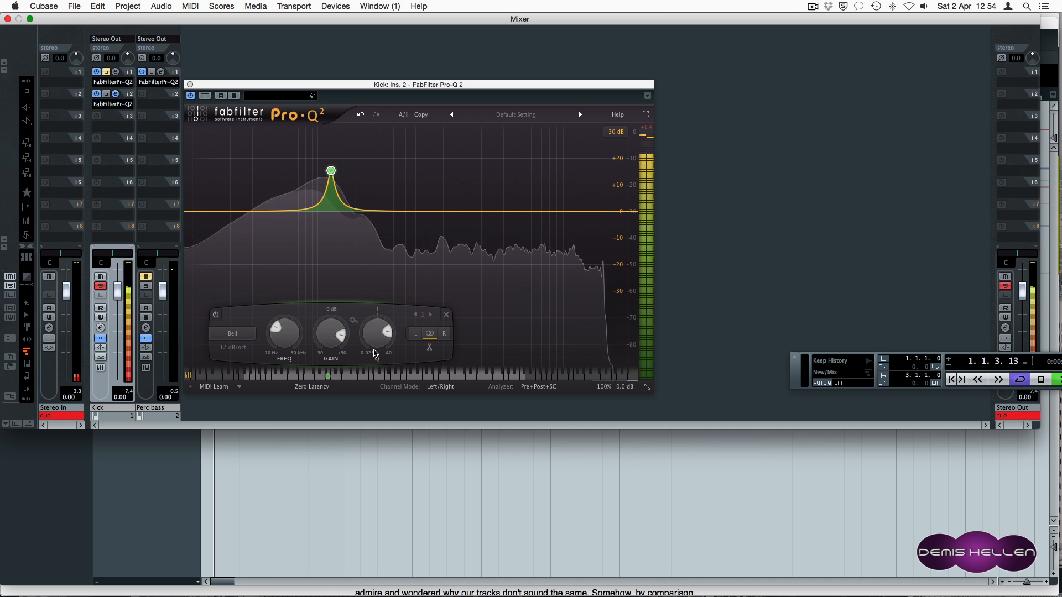
{"action": "mouse_move", "coordinate": [316, 165]}
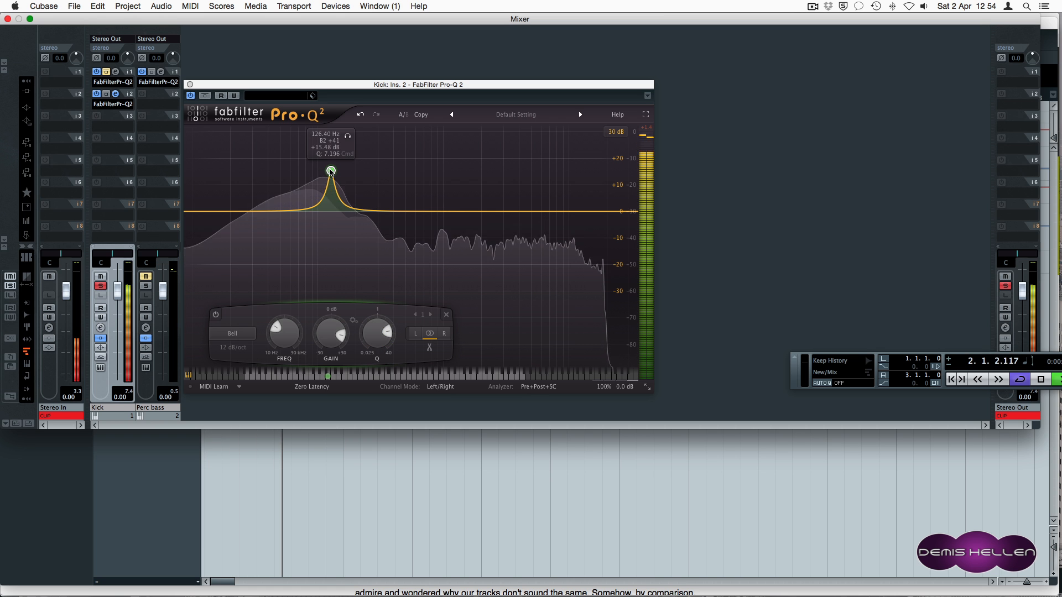
{"action": "left_click_drag", "start_coordinate": [330, 172], "coordinate": [325, 172]}
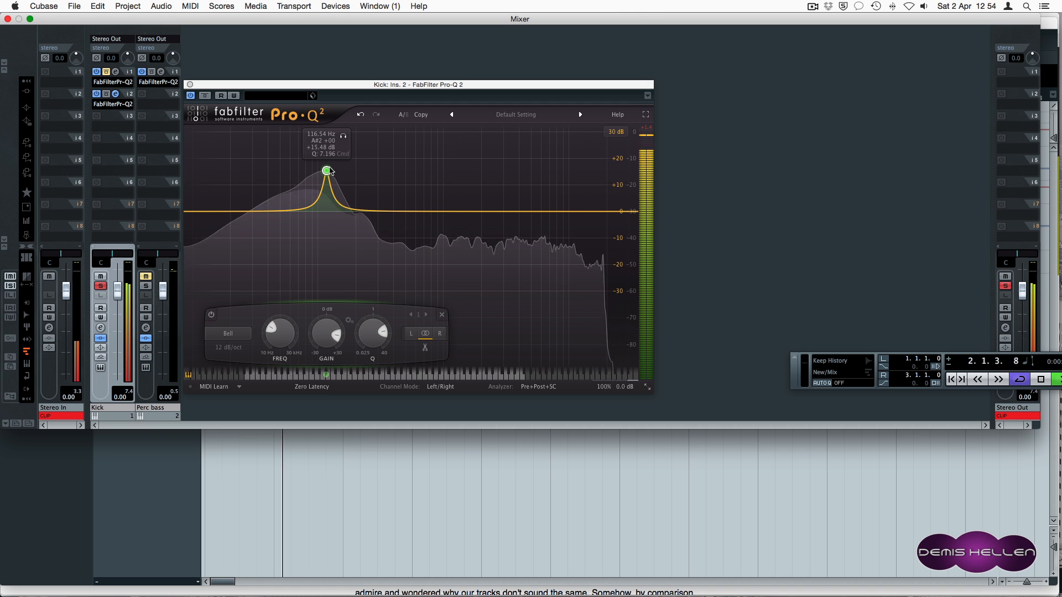
{"action": "left_click_drag", "start_coordinate": [328, 172], "coordinate": [321, 172]}
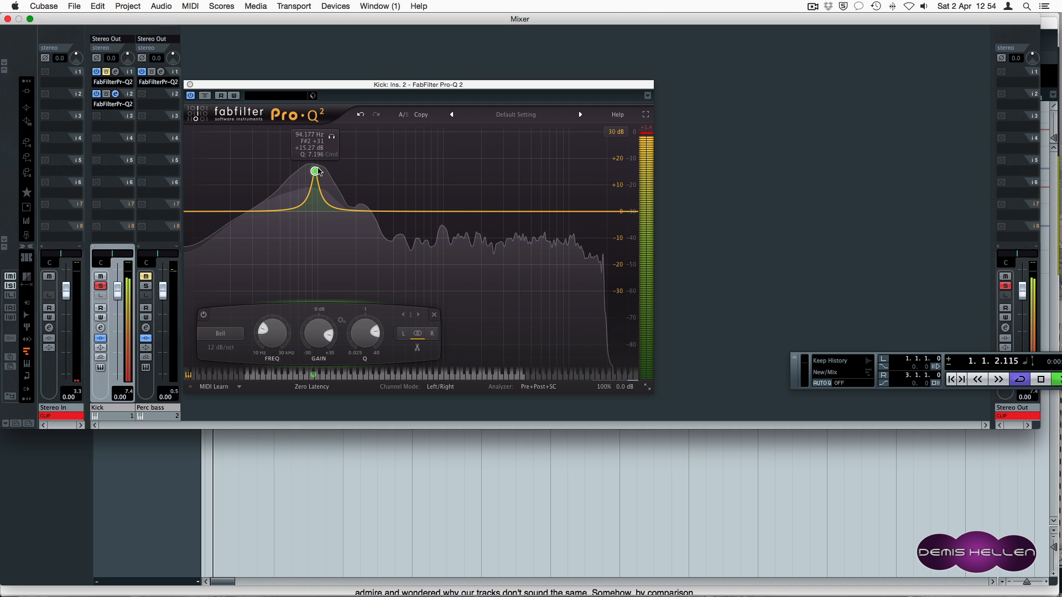
{"action": "left_click_drag", "start_coordinate": [311, 171], "coordinate": [308, 171]}
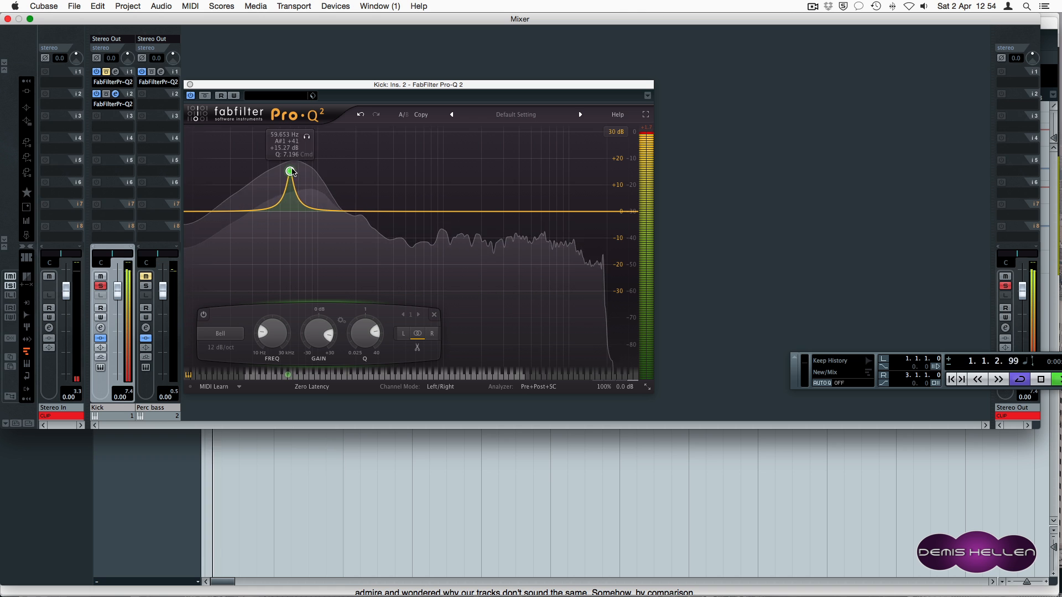
{"action": "left_click_drag", "start_coordinate": [288, 172], "coordinate": [282, 173]}
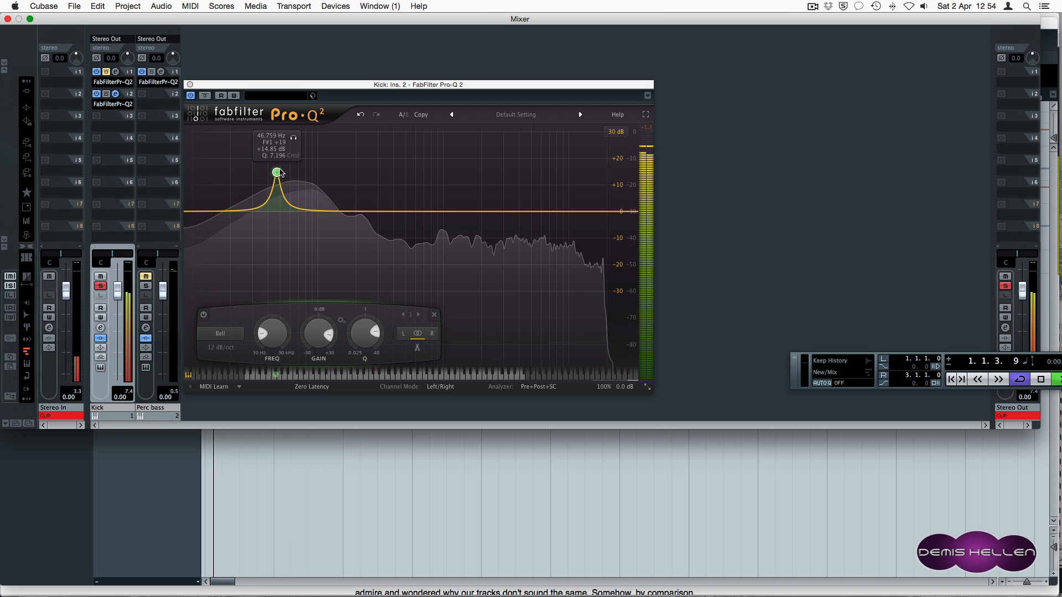
{"action": "left_click_drag", "start_coordinate": [282, 173], "coordinate": [314, 173]}
{"action": "left_click", "coordinate": [188, 84]}
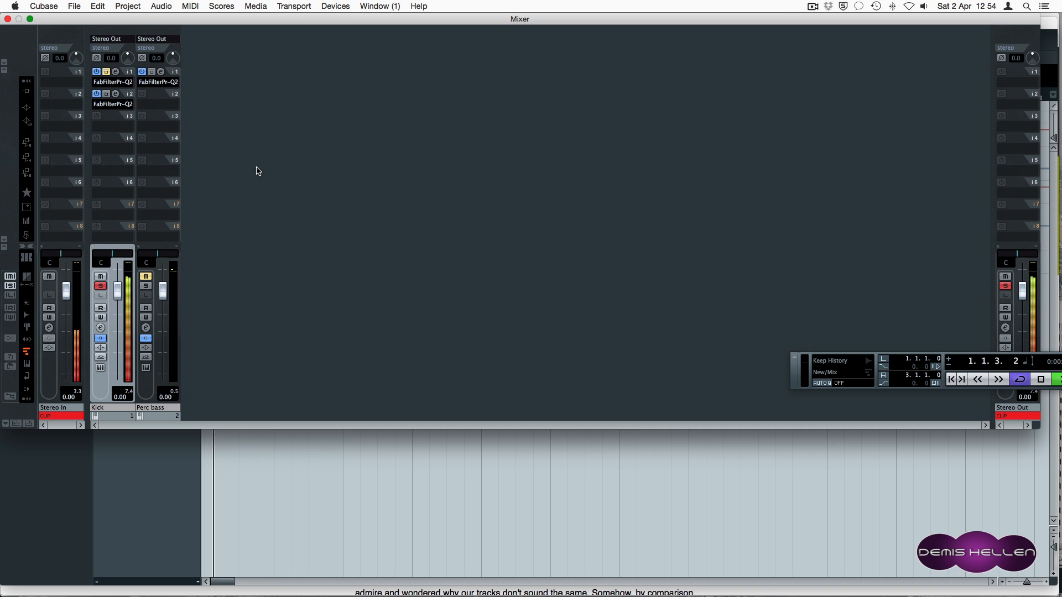
Set the Kick's second insert to No Effect, discarding the duplicate Pro-Q 2.
{"action": "left_click", "coordinate": [109, 107]}
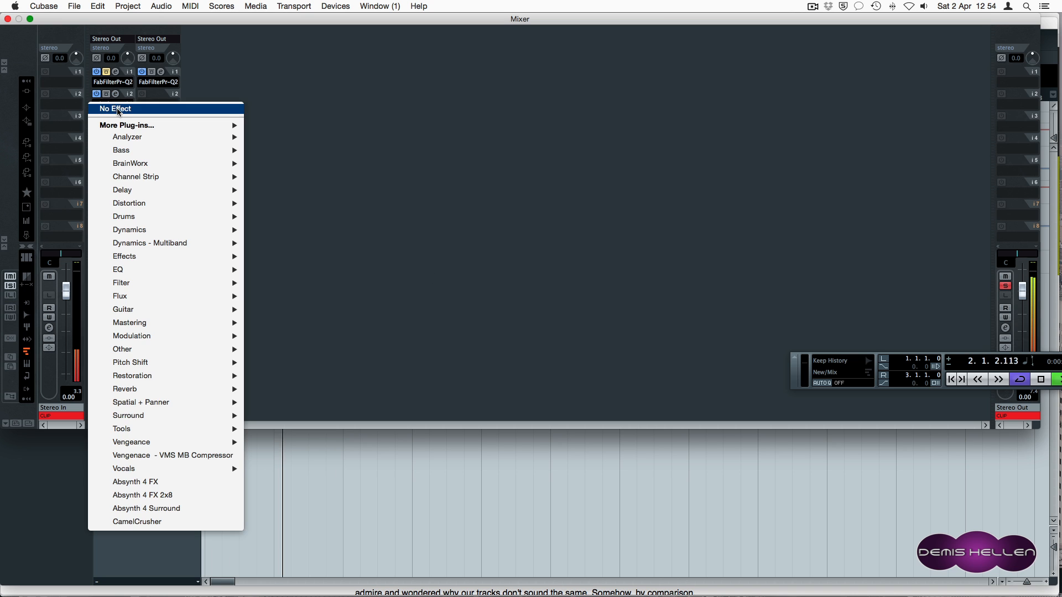
{"action": "left_click", "coordinate": [114, 107]}
{"action": "left_click", "coordinate": [611, 224]}
Re-enable the Kick's remaining Pro-Q 2 and reopen the Perc bass EQ editor.
{"action": "left_click", "coordinate": [107, 72]}
{"action": "left_click", "coordinate": [117, 73]}
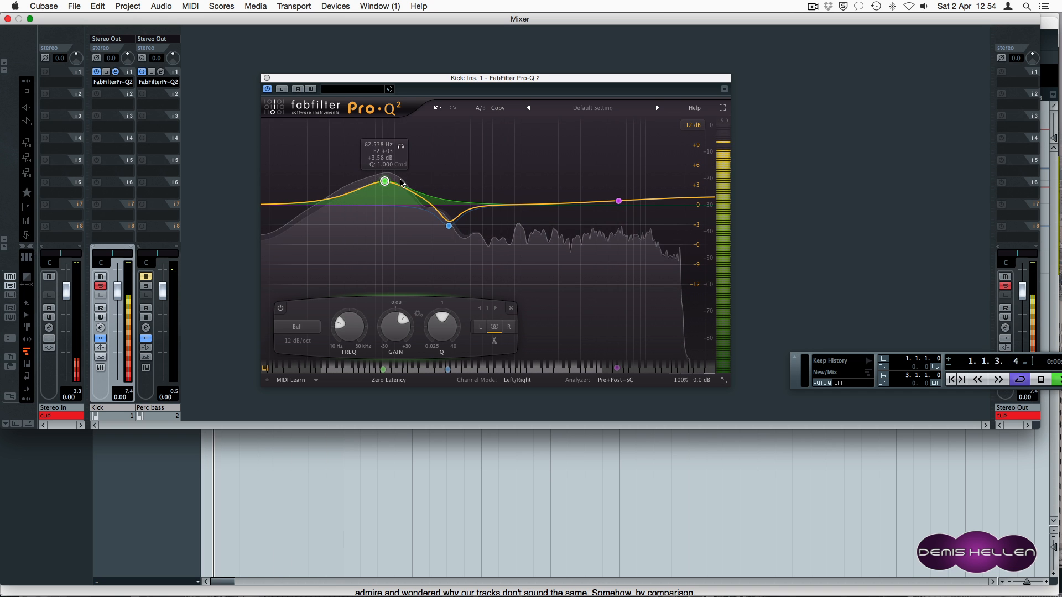
{"action": "left_click", "coordinate": [267, 78]}
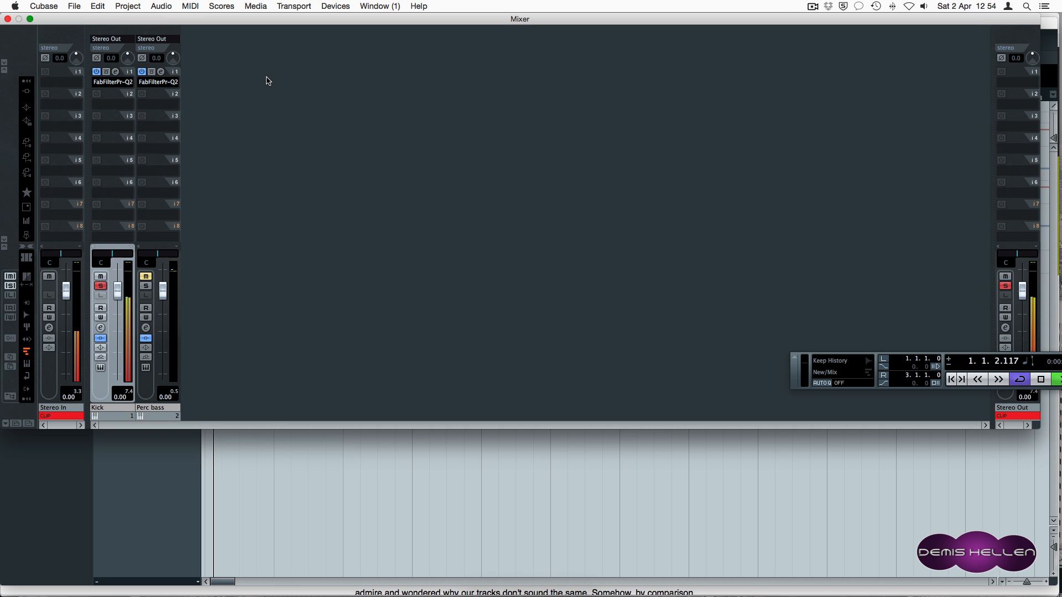
{"action": "left_click", "coordinate": [162, 72]}
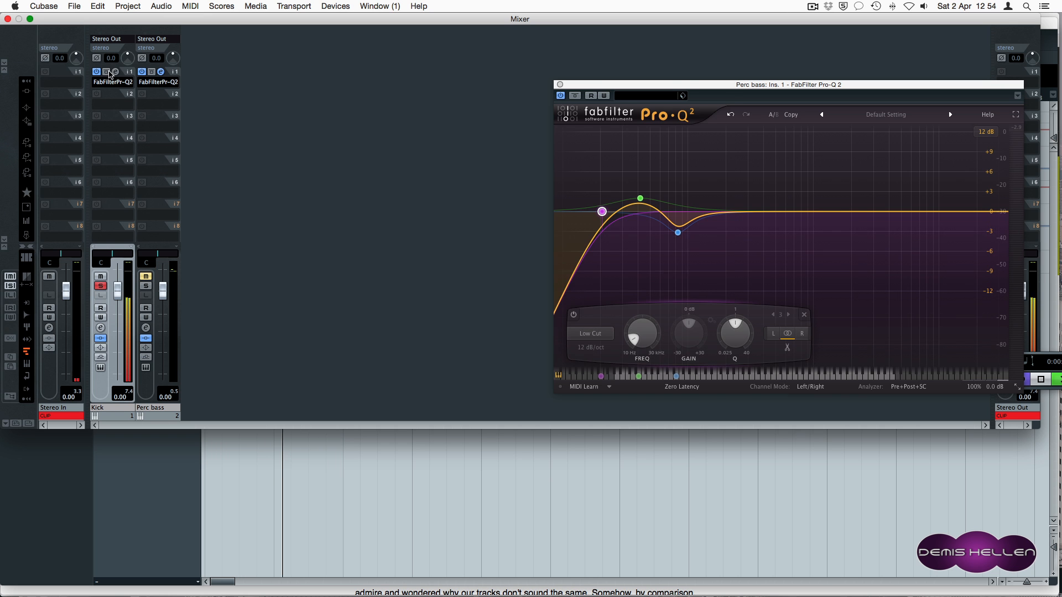
Open the Kick's Pro-Q 2 editor and place it beside the Perc bass EQ.
{"action": "left_click", "coordinate": [115, 72]}
{"action": "left_click_drag", "start_coordinate": [532, 74], "coordinate": [348, 85]}
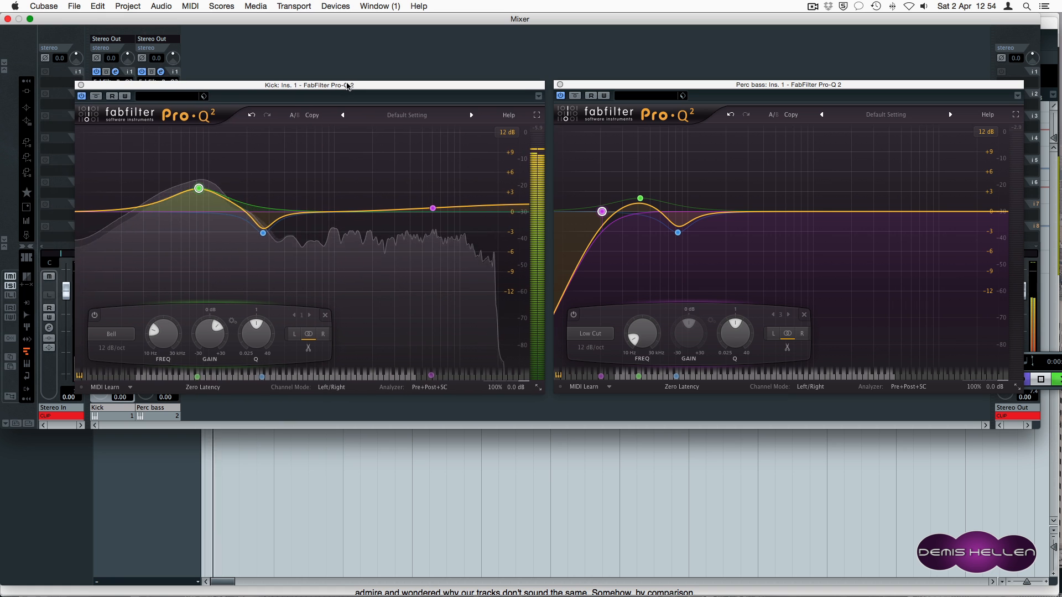
{"action": "left_click_drag", "start_coordinate": [164, 86], "coordinate": [218, 84]}
Unmute Perc bass and give the Kick a 12 dB/oct low cut near 19.5 Hz.
{"action": "left_click", "coordinate": [146, 276]}
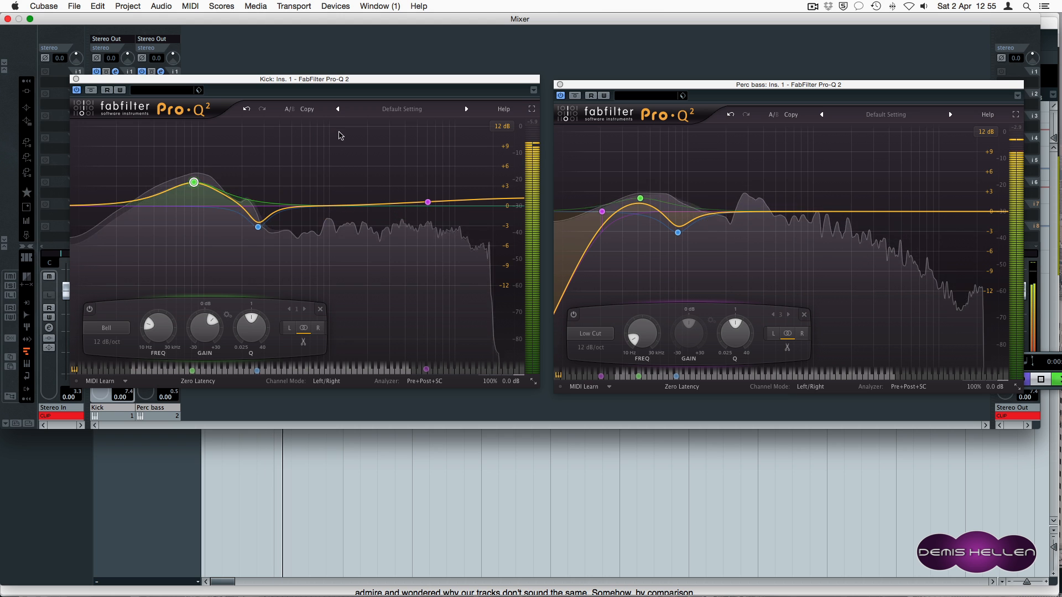
{"action": "left_click", "coordinate": [78, 205]}
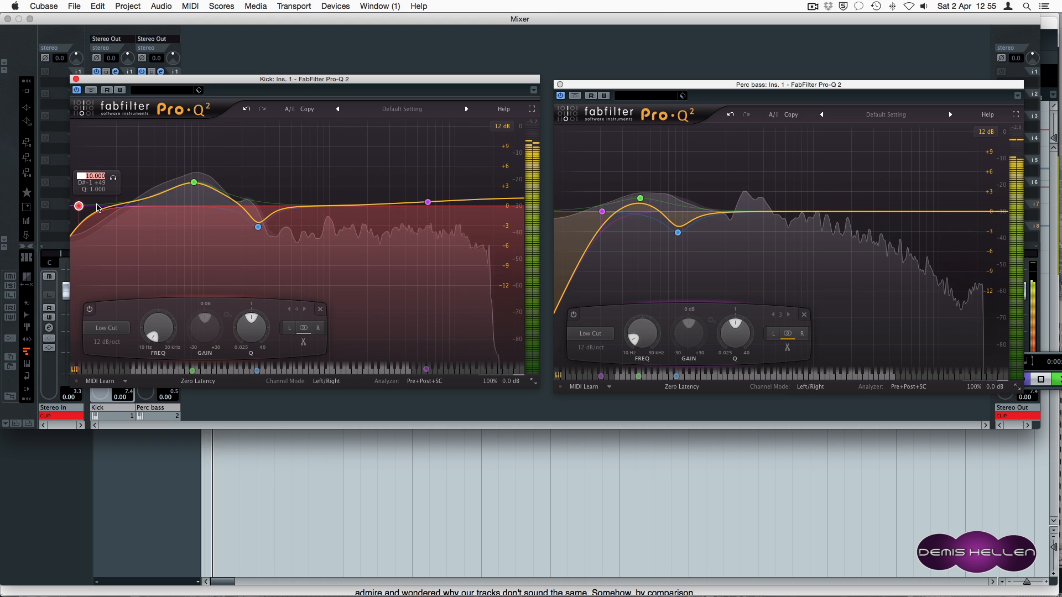
{"action": "left_click_drag", "start_coordinate": [78, 206], "coordinate": [93, 207]}
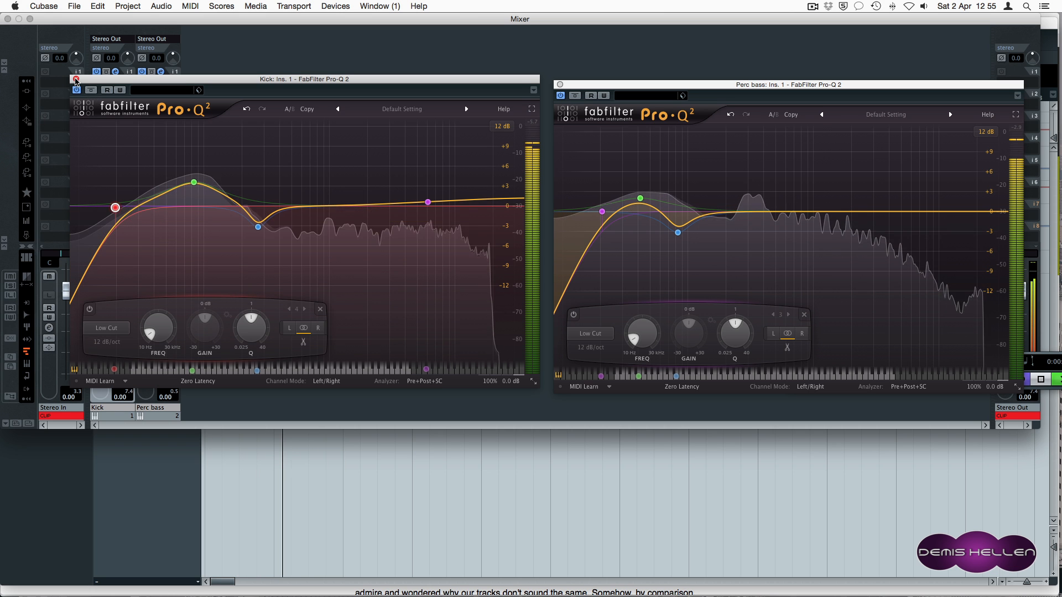
Close both Pro-Q 2 windows and load Kickstart on Perc bass's second insert.
{"action": "left_click", "coordinate": [75, 79]}
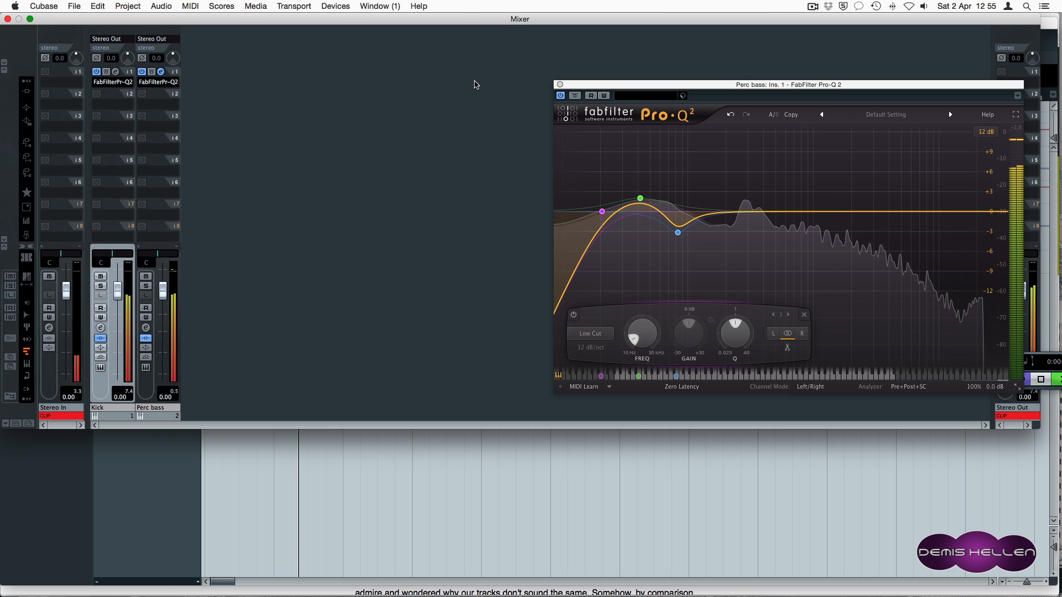
{"action": "left_click", "coordinate": [559, 85]}
{"action": "left_click", "coordinate": [158, 94]}
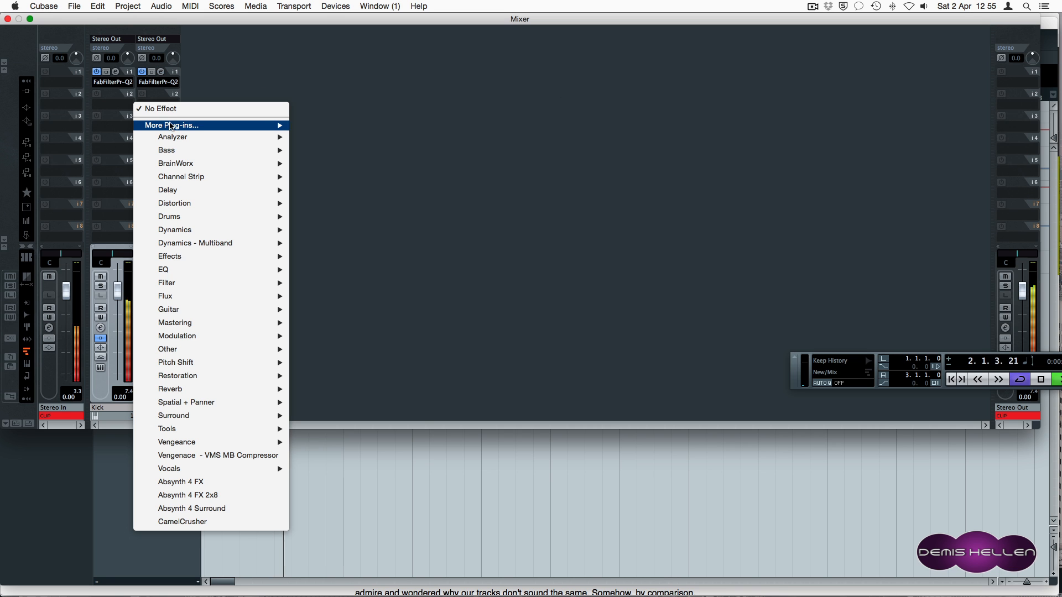
{"action": "mouse_move", "coordinate": [249, 125]}
{"action": "left_click", "coordinate": [329, 508]}
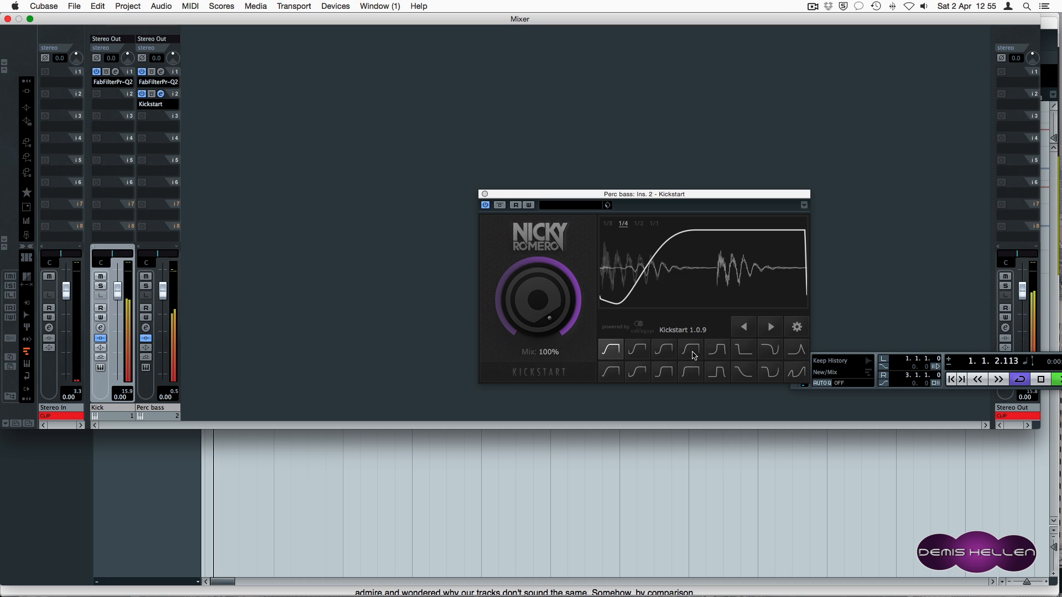
Choose Kickstart's fifth ducking curve, lower the mix to 44%, and close it.
{"action": "left_click", "coordinate": [716, 348]}
{"action": "left_click_drag", "start_coordinate": [555, 304], "coordinate": [554, 335]}
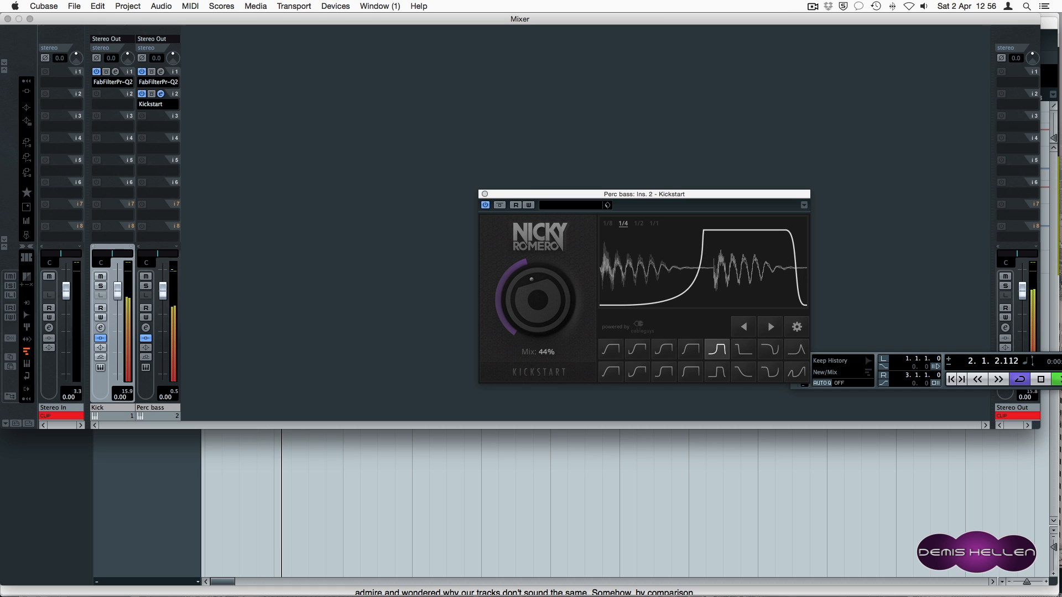
{"action": "left_click", "coordinate": [485, 194]}
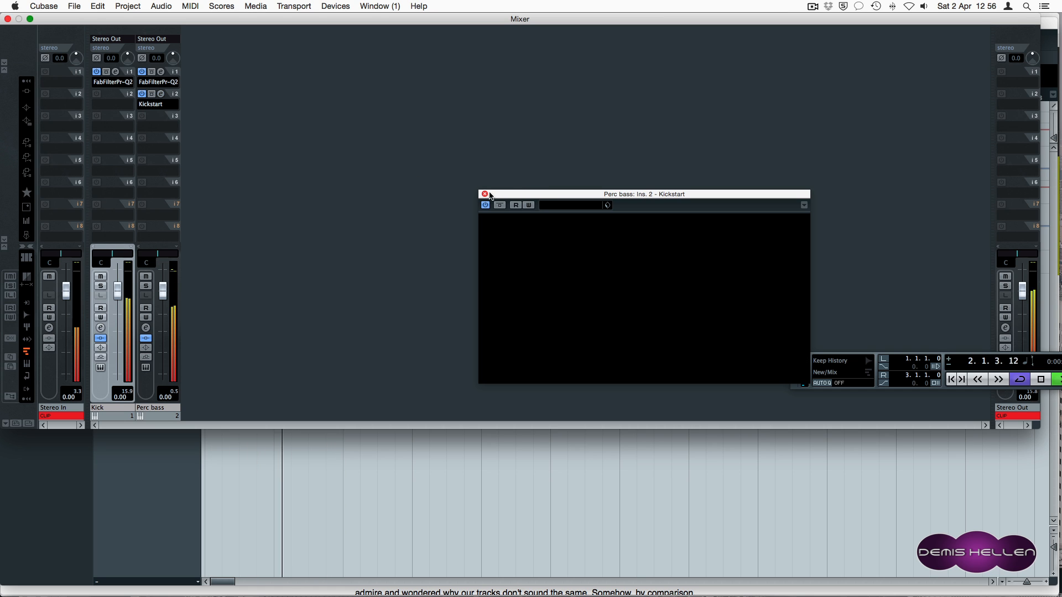
Reopen the Kickstart editor from Perc bass insert slot 2.
{"action": "left_click", "coordinate": [161, 95]}
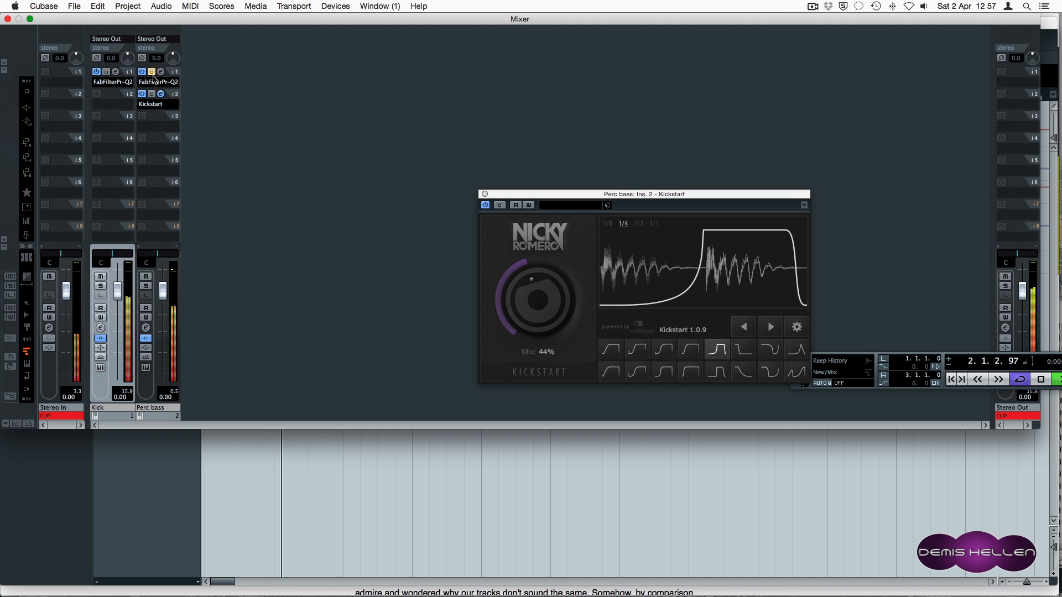
Open the Perc bass and Kick Pro-Q 2 editors from their first insert slots.
{"action": "left_click", "coordinate": [161, 72]}
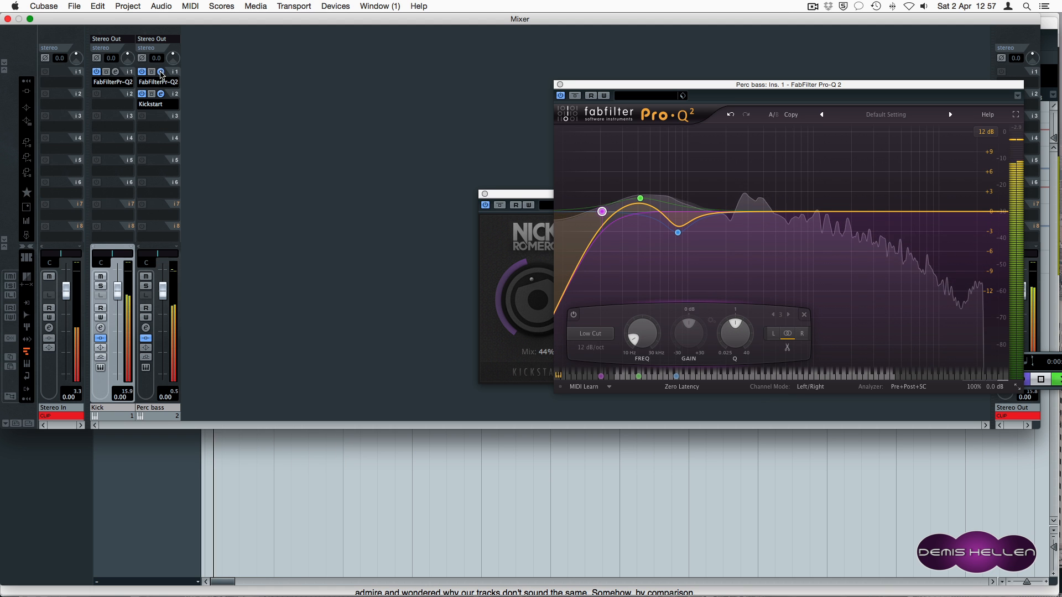
{"action": "left_click", "coordinate": [115, 72]}
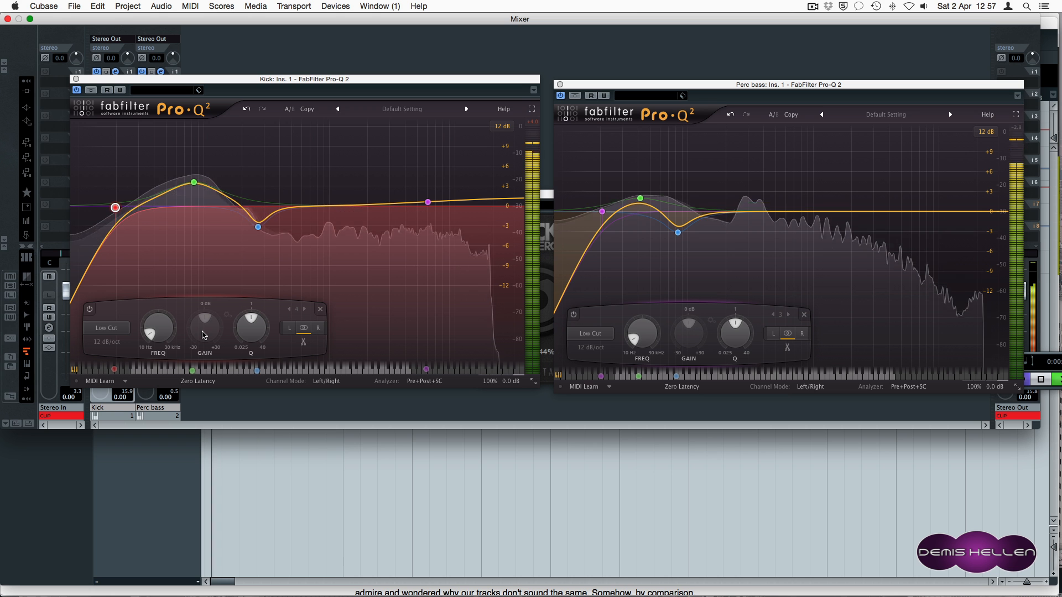
{"action": "mouse_move", "coordinate": [679, 234]}
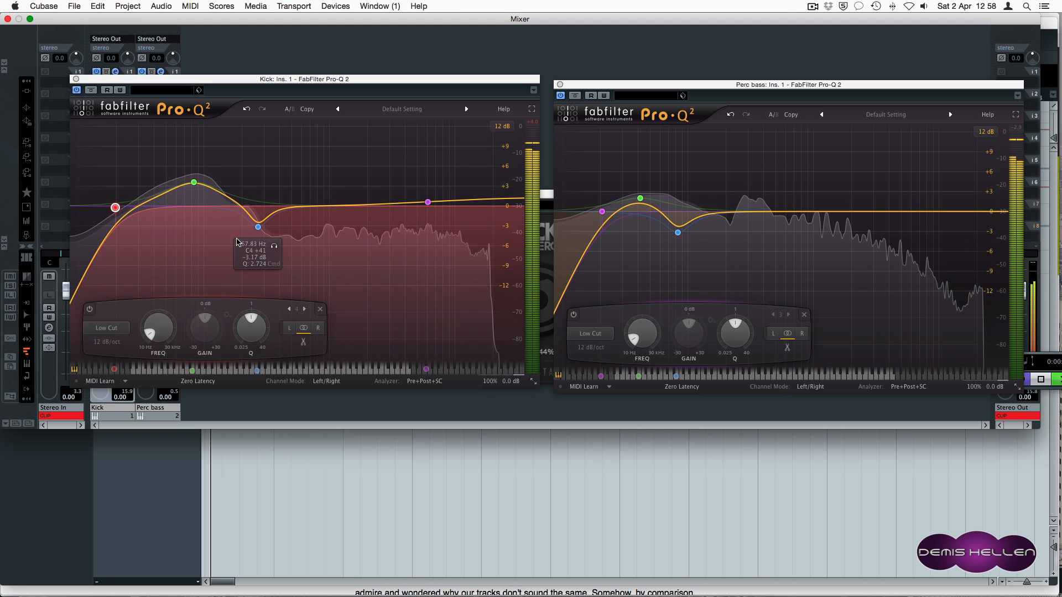
{"action": "left_click", "coordinate": [188, 304]}
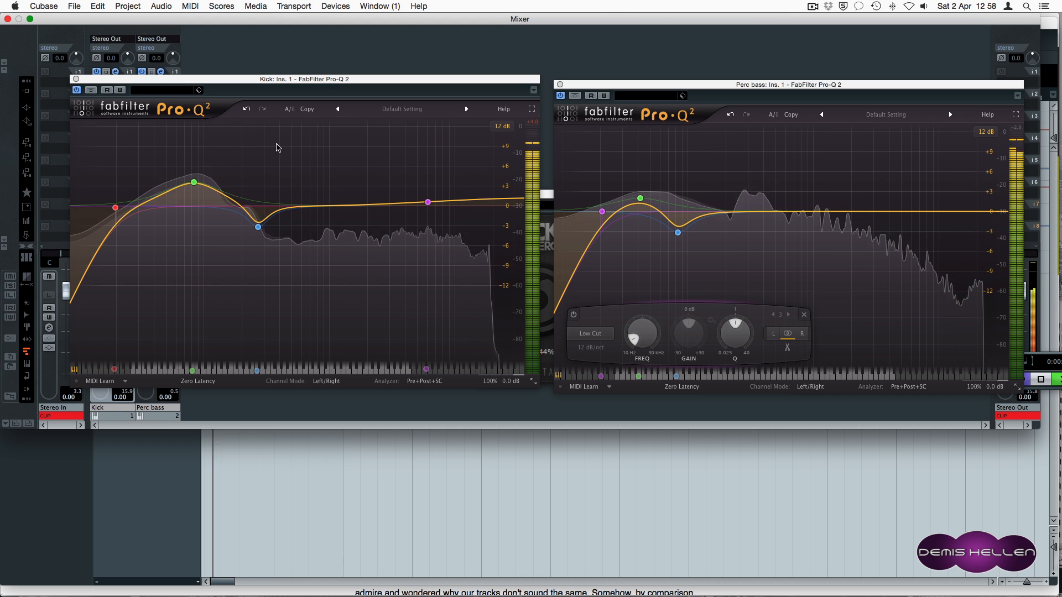
{"action": "double_click", "coordinate": [282, 208]}
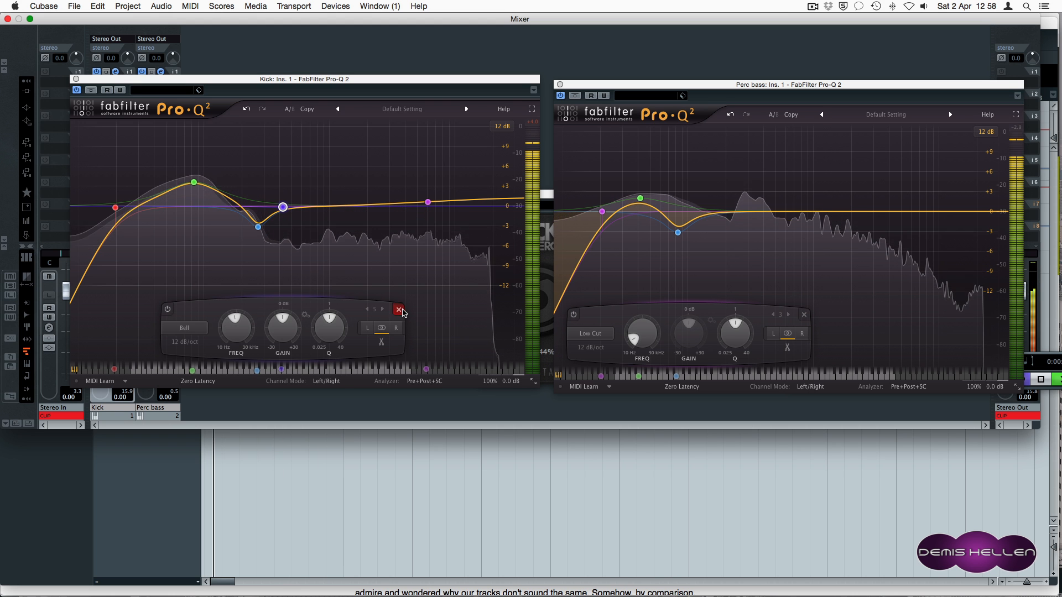
{"action": "key", "text": "Delete"}
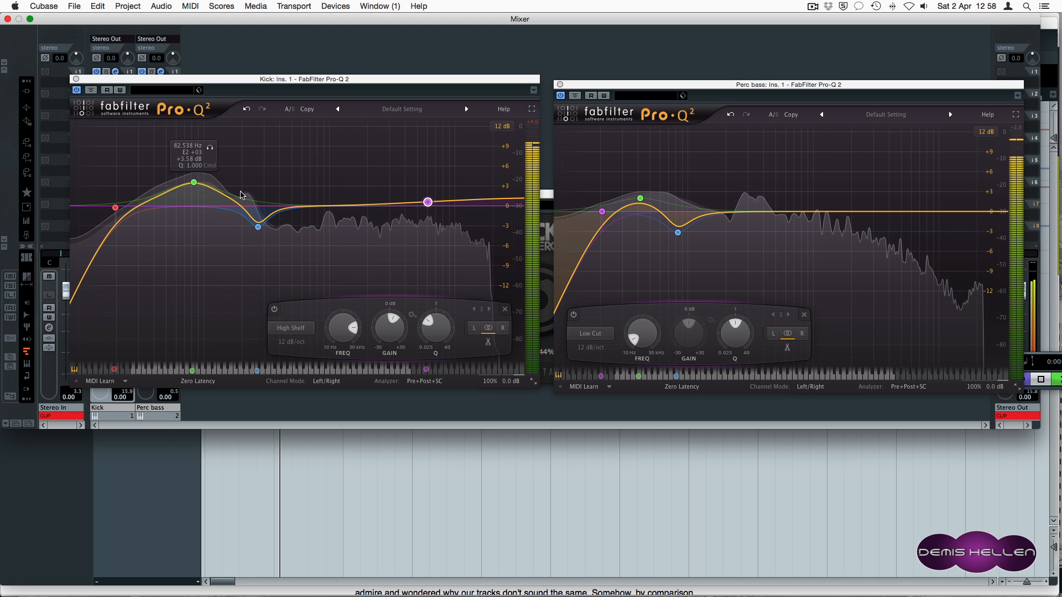
{"action": "left_click", "coordinate": [274, 245]}
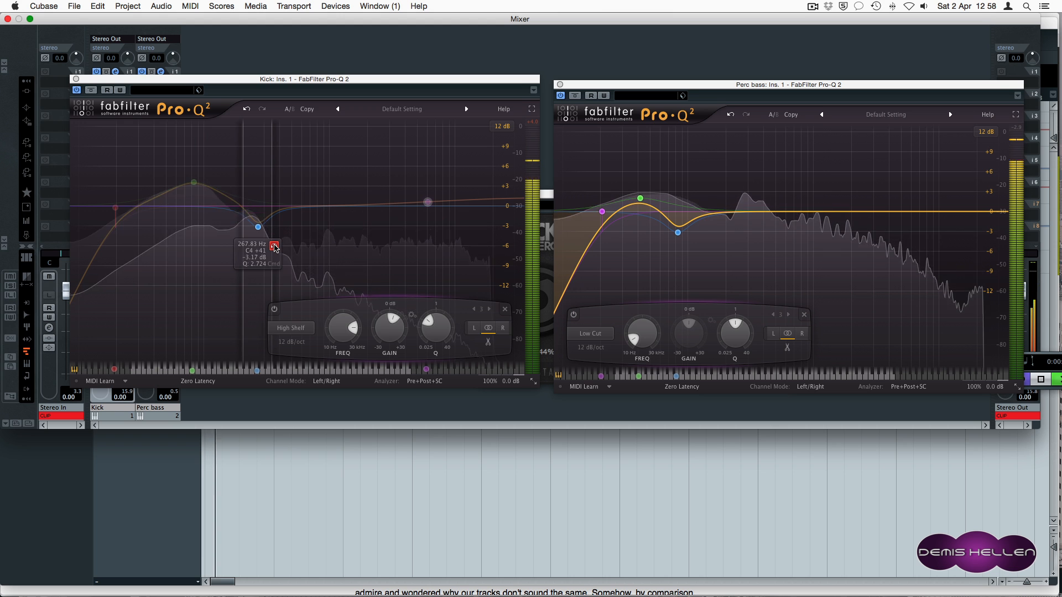
{"action": "left_click", "coordinate": [274, 246]}
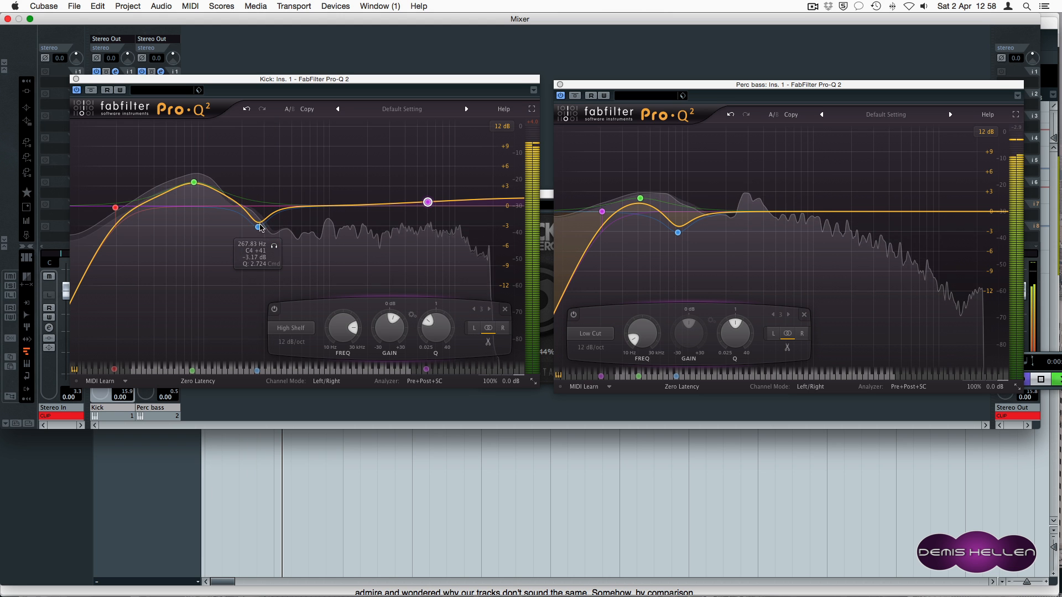
{"action": "left_click", "coordinate": [258, 227]}
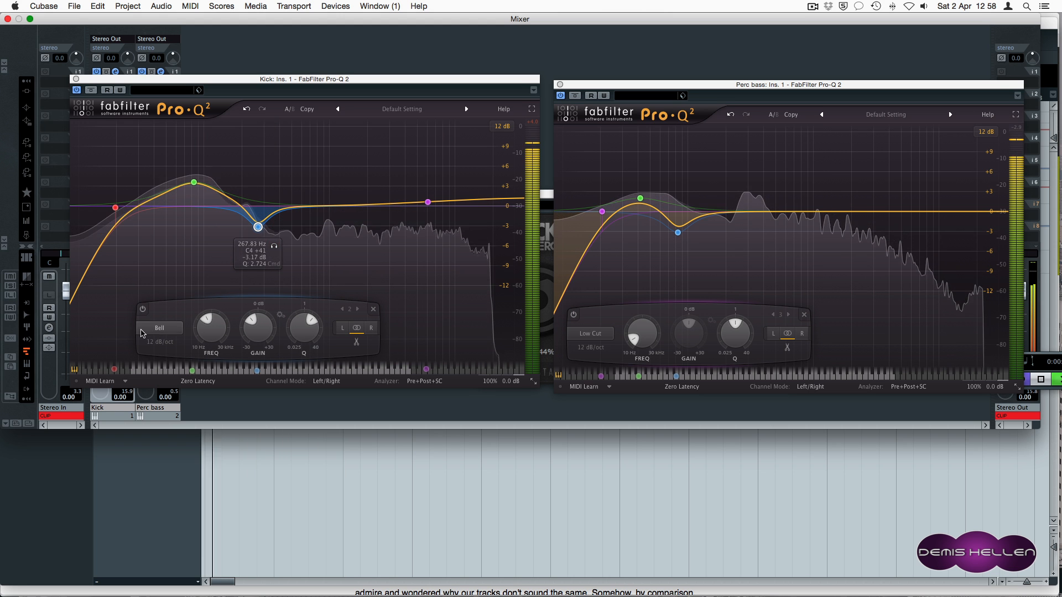
{"action": "left_click", "coordinate": [142, 309]}
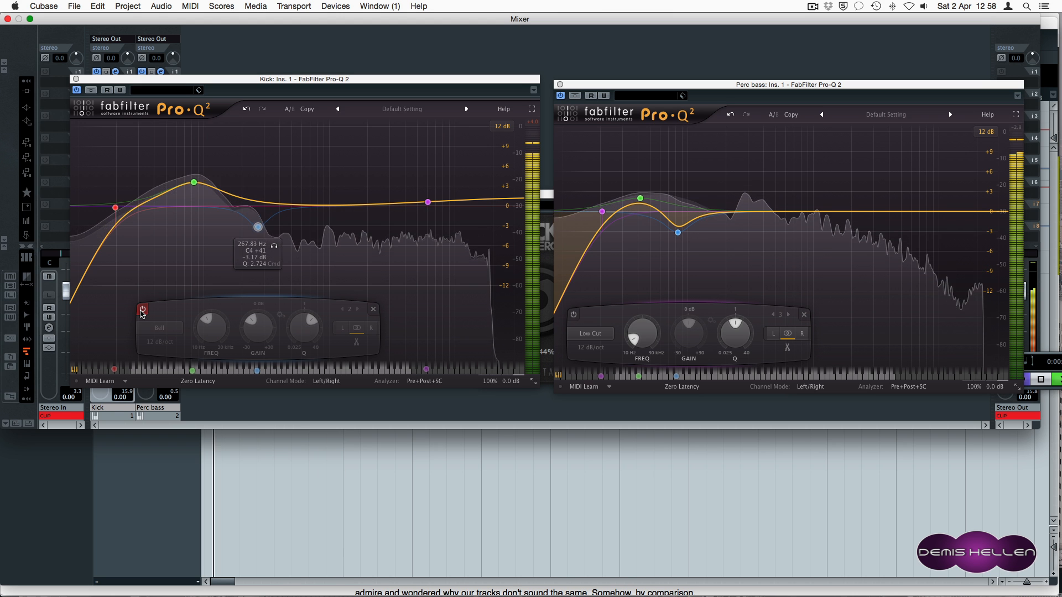
A/B the Kick's 267.83 Hz bell dip, leave it enabled, and stop playback.
{"action": "left_click", "coordinate": [142, 311]}
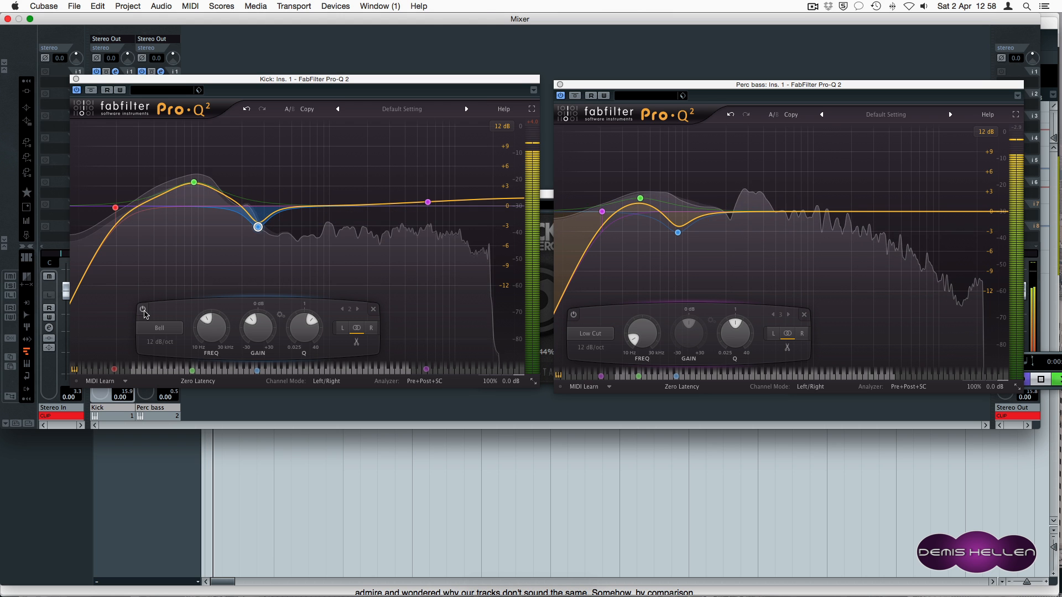
{"action": "left_click", "coordinate": [144, 311]}
{"action": "left_click", "coordinate": [143, 310]}
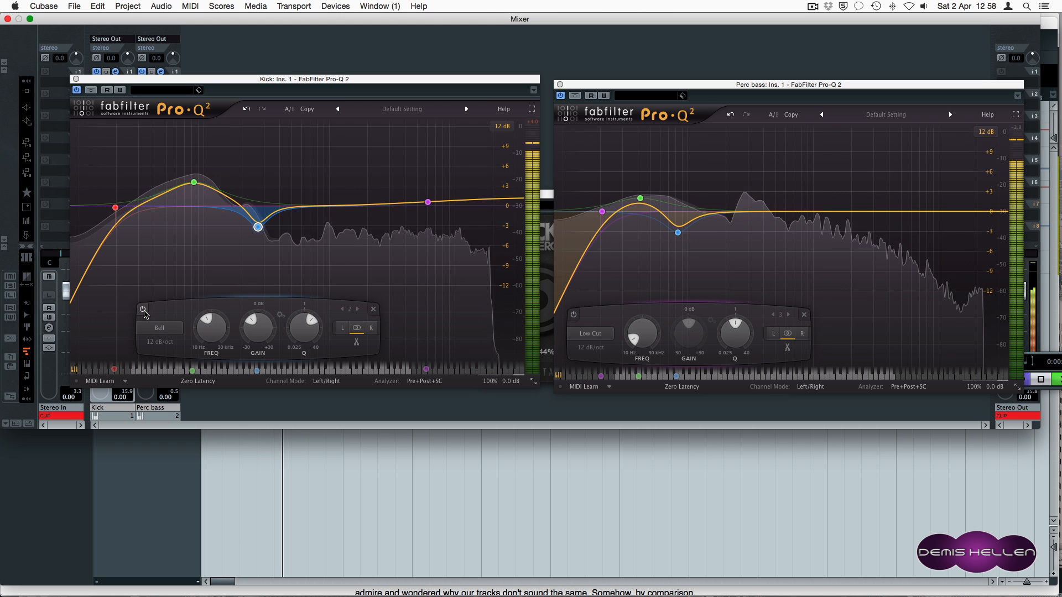
{"action": "left_click", "coordinate": [144, 310]}
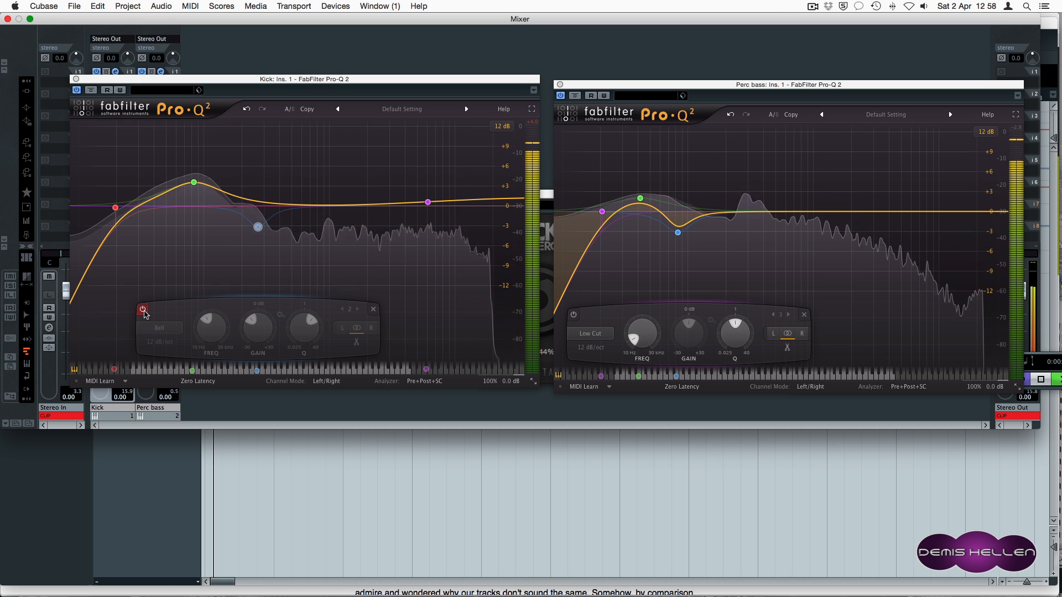
{"action": "left_click", "coordinate": [144, 311]}
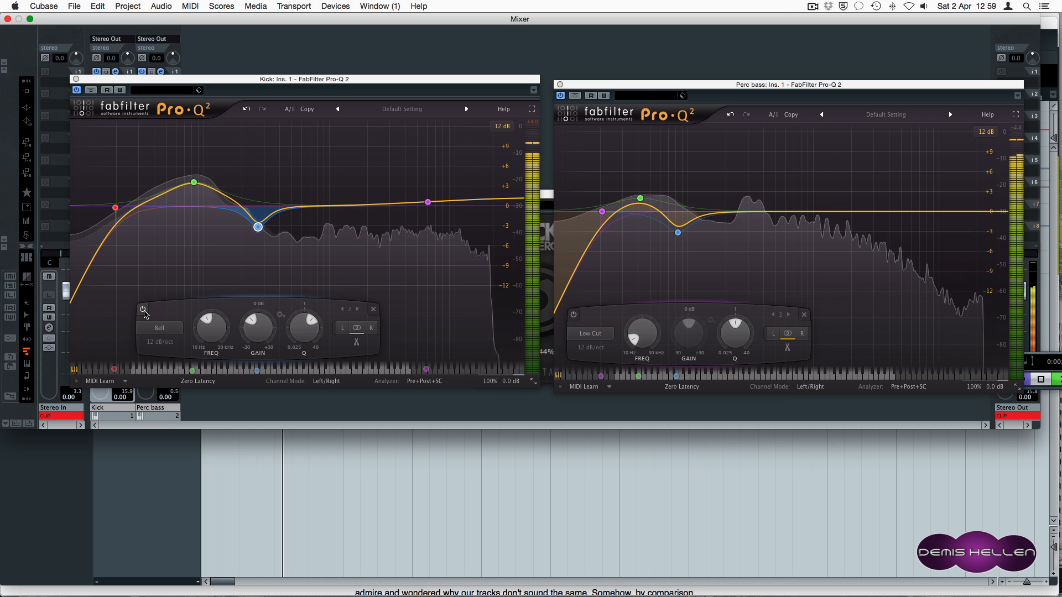
{"action": "key", "text": "space"}
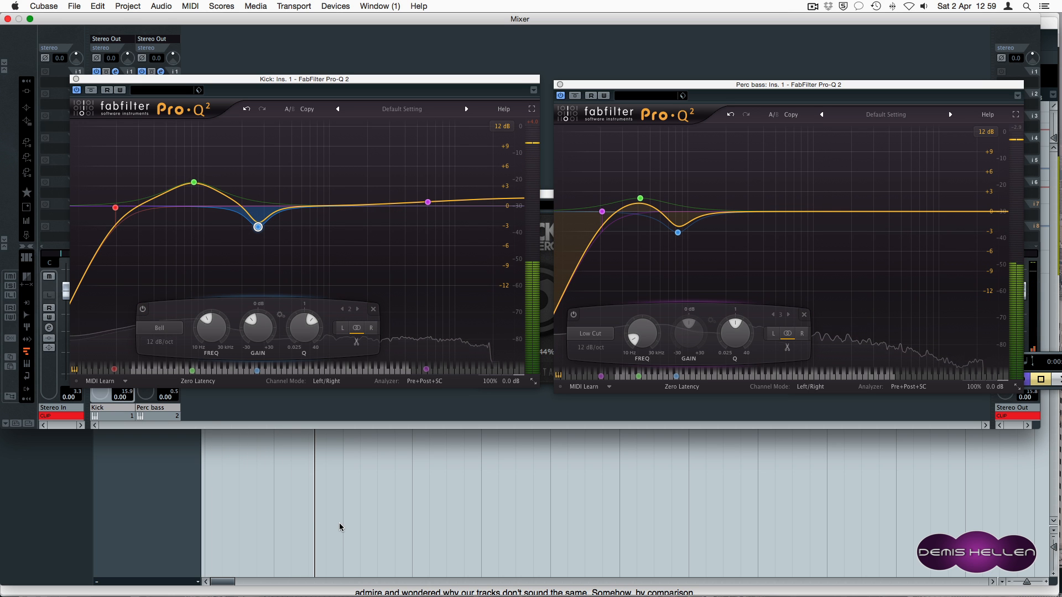